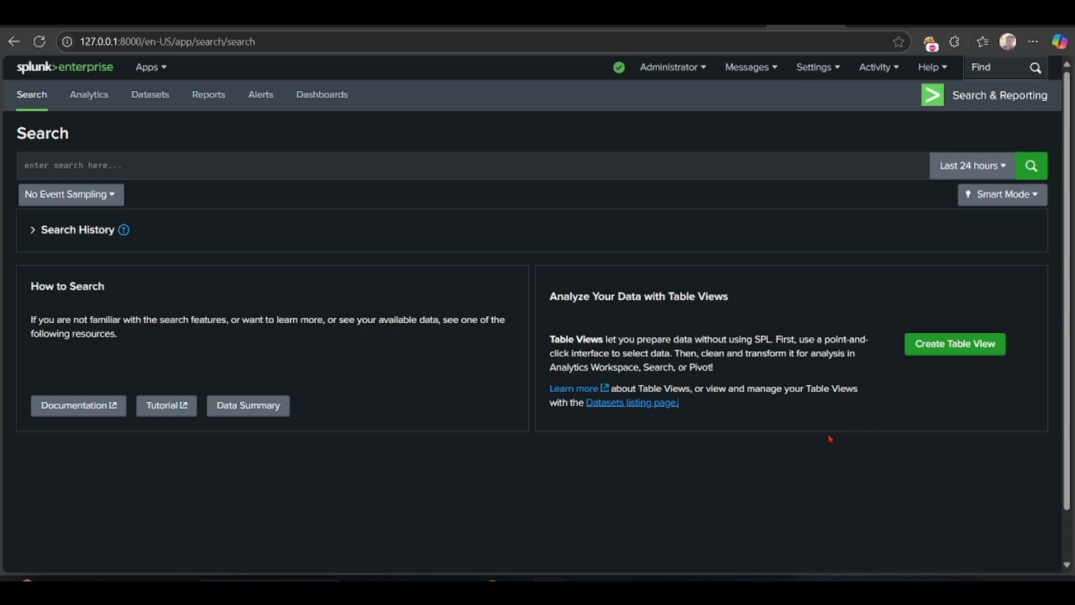
Switch to the Kali virtual machine, dismiss the removable-devices hint, and find the forwarder's wget download in the terminal history.
{"action": "mouse_move", "coordinate": [702, 579]}
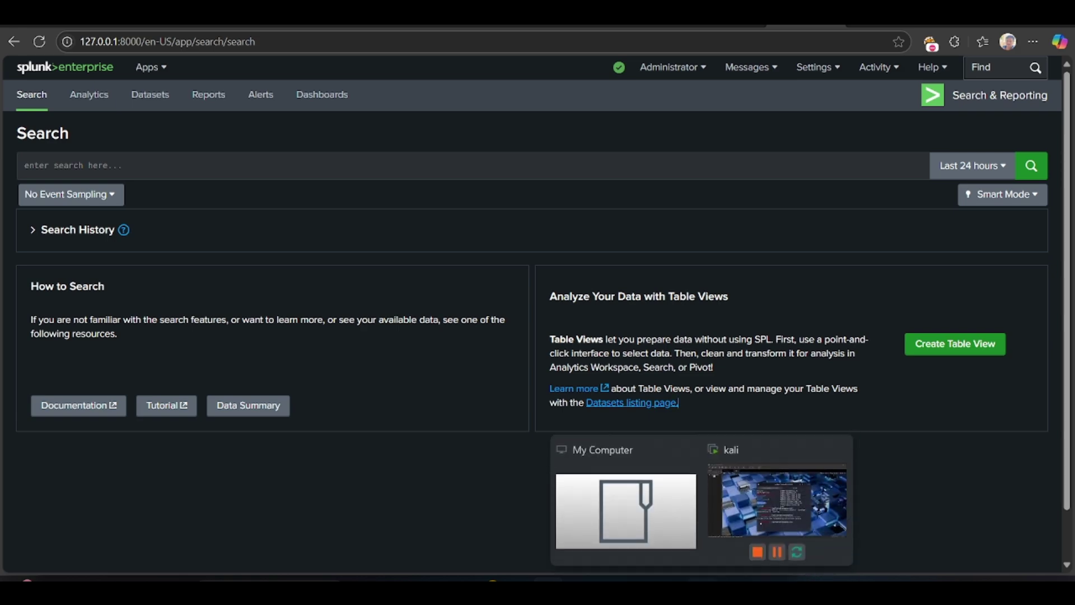
{"action": "left_click", "coordinate": [729, 447]}
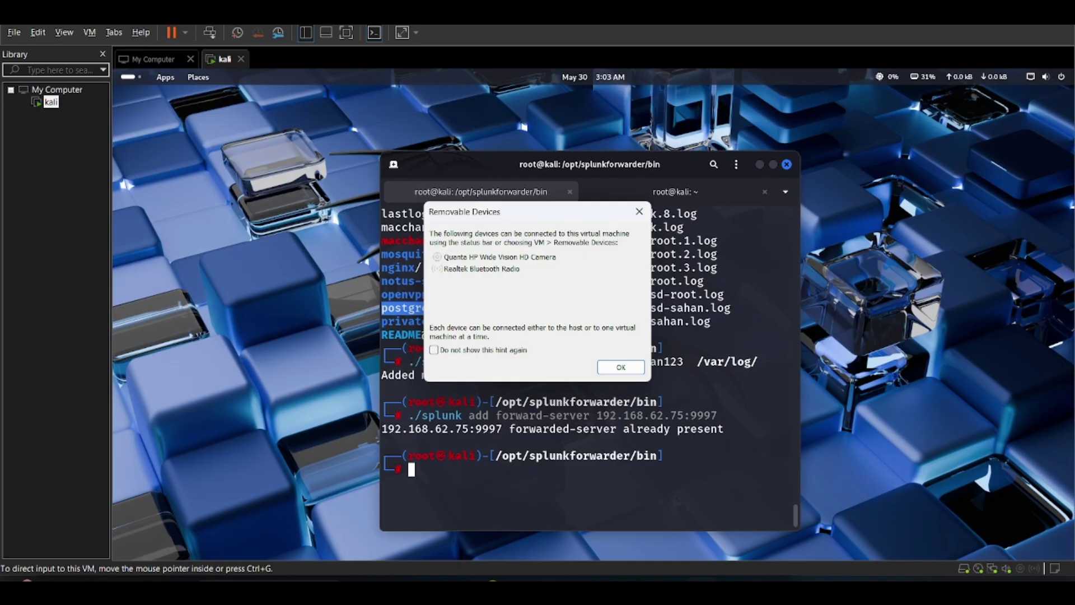
{"action": "left_click", "coordinate": [639, 211]}
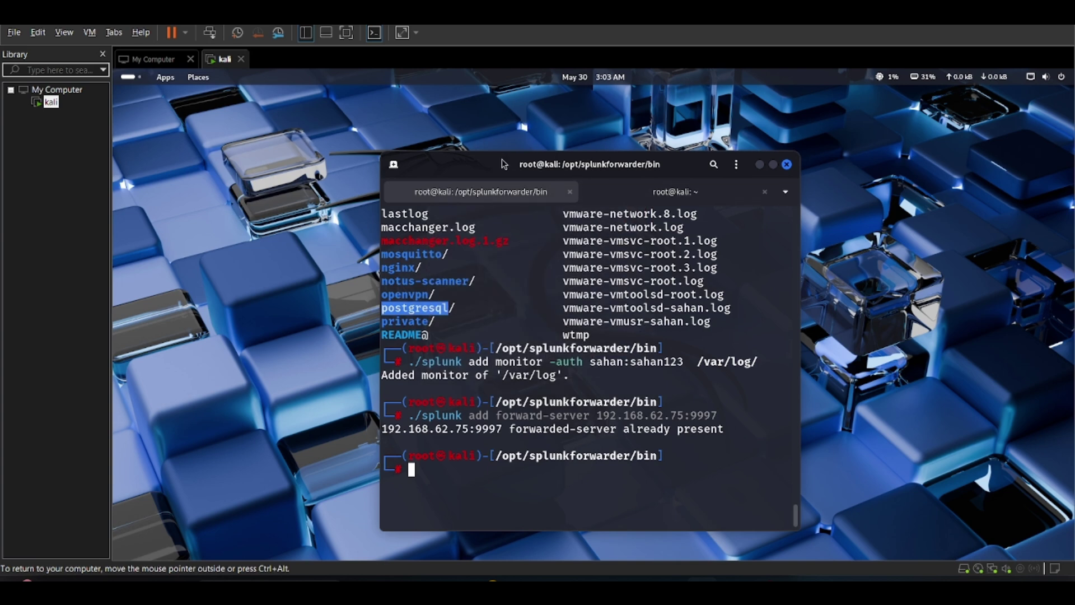
{"action": "left_click_drag", "start_coordinate": [583, 165], "coordinate": [691, 165]}
{"action": "left_click_drag", "start_coordinate": [568, 166], "coordinate": [439, 151]}
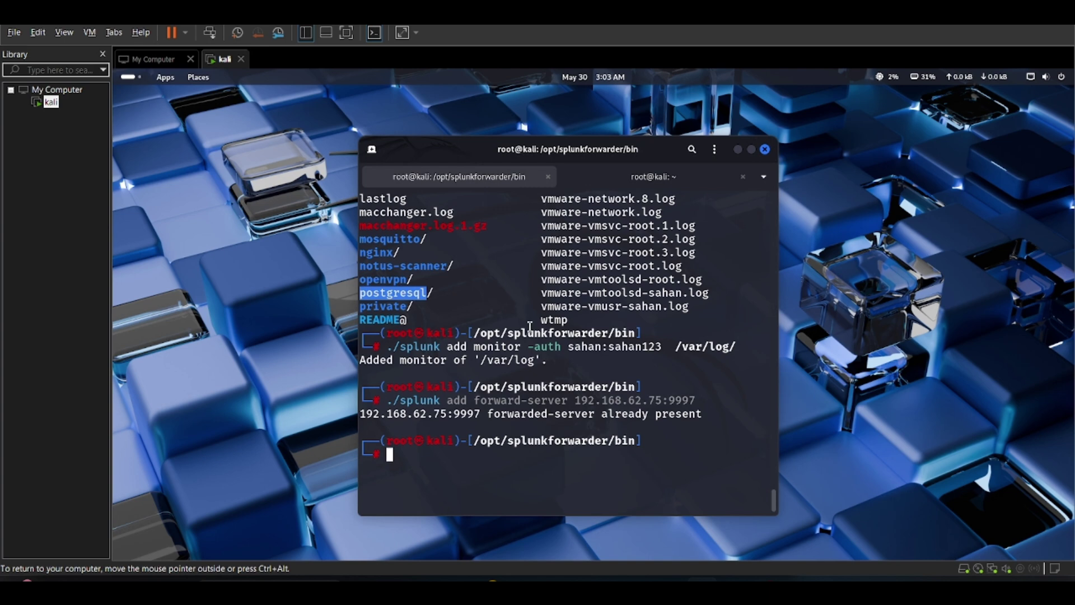
{"action": "scroll", "coordinate": [529, 327], "scroll_direction": "up", "scroll_amount": 9}
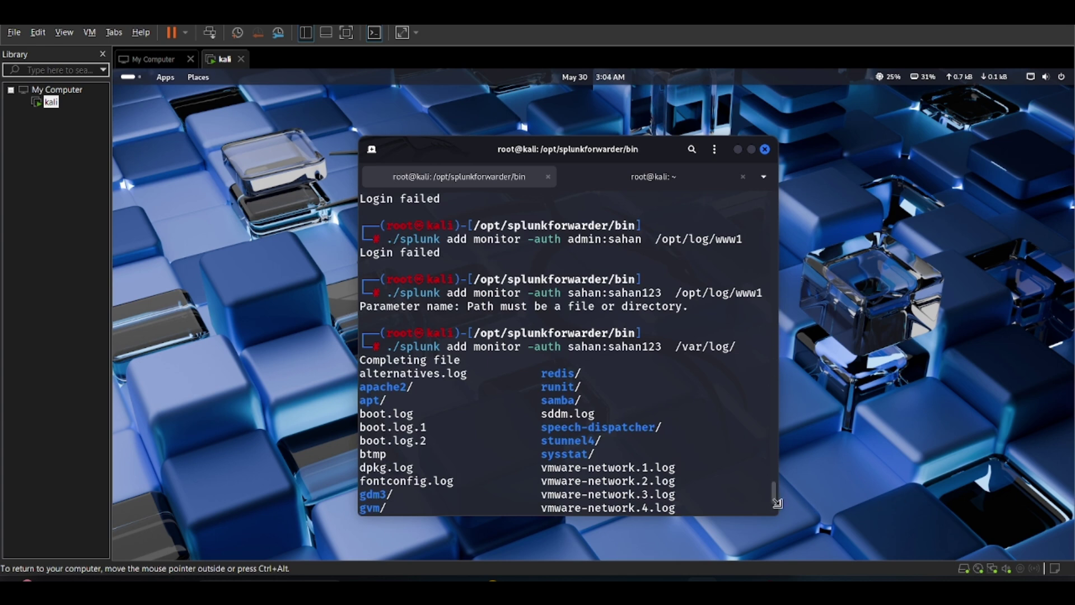
{"action": "left_click_drag", "start_coordinate": [774, 493], "coordinate": [773, 203]}
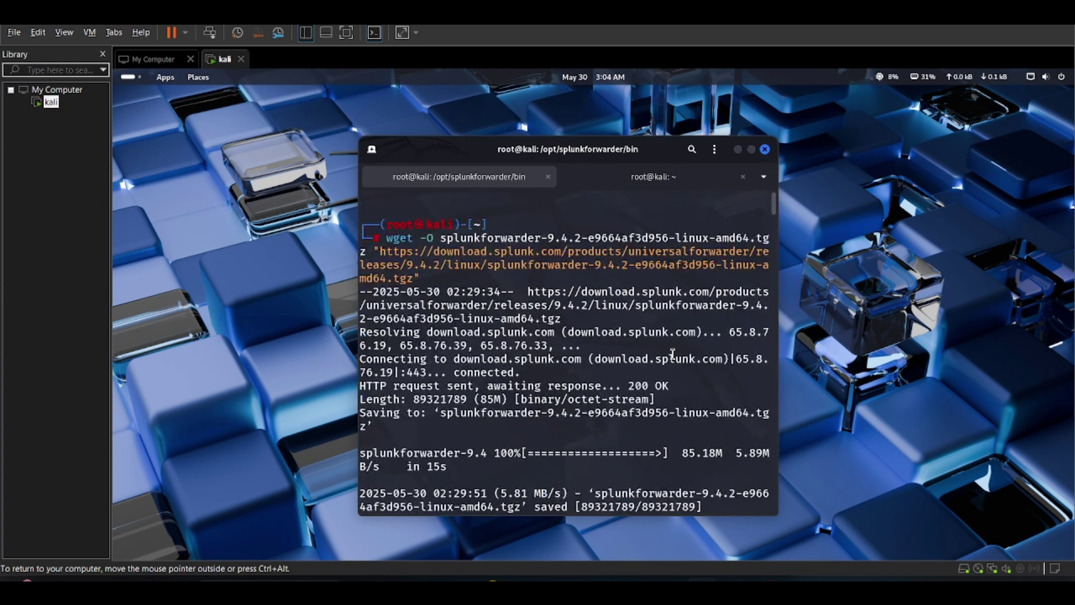
Switch to Splunk Enterprise in the browser and open the Forwarding and receiving settings.
{"action": "left_click", "coordinate": [562, 576]}
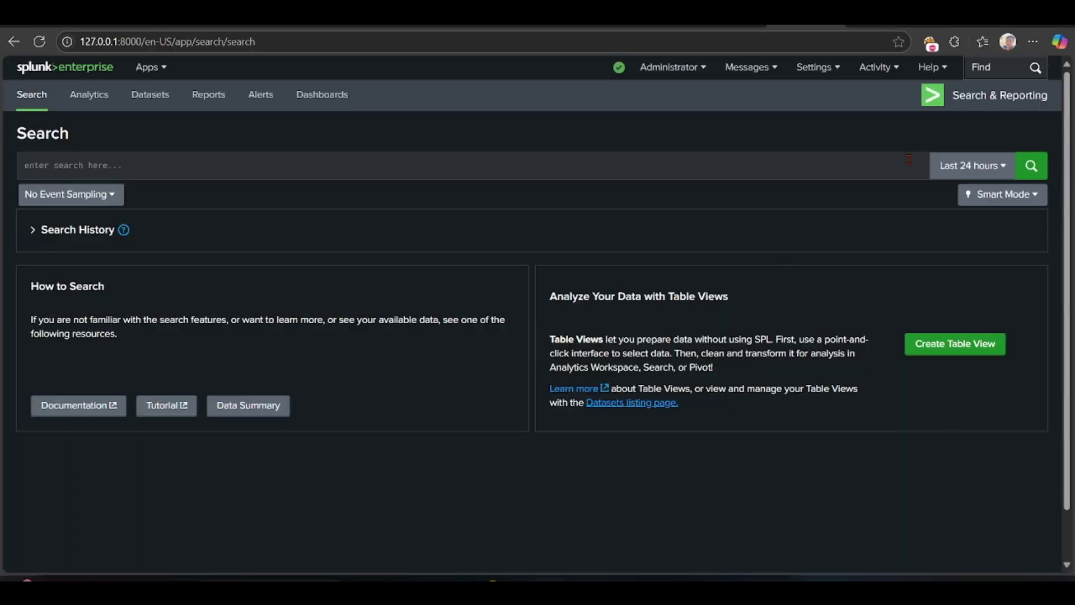
{"action": "left_click", "coordinate": [828, 72]}
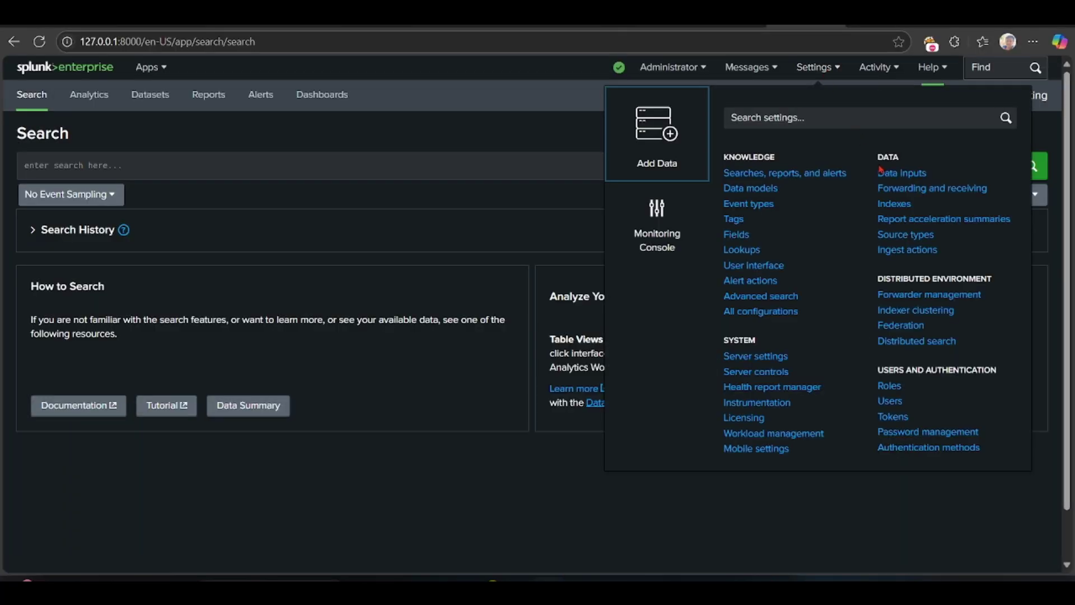
{"action": "left_click", "coordinate": [898, 189]}
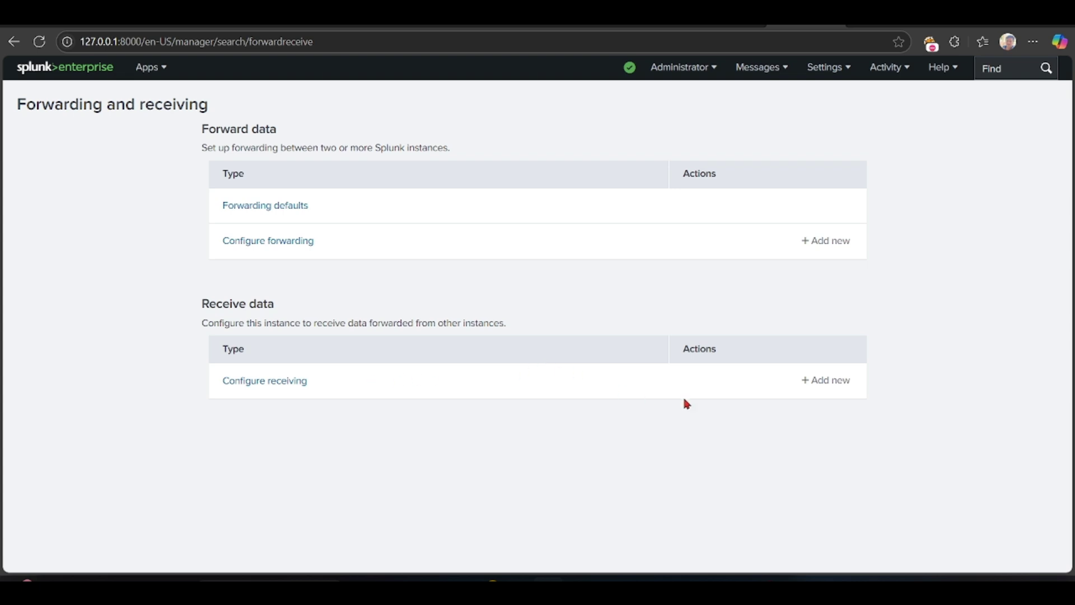
{"action": "left_click", "coordinate": [836, 391]}
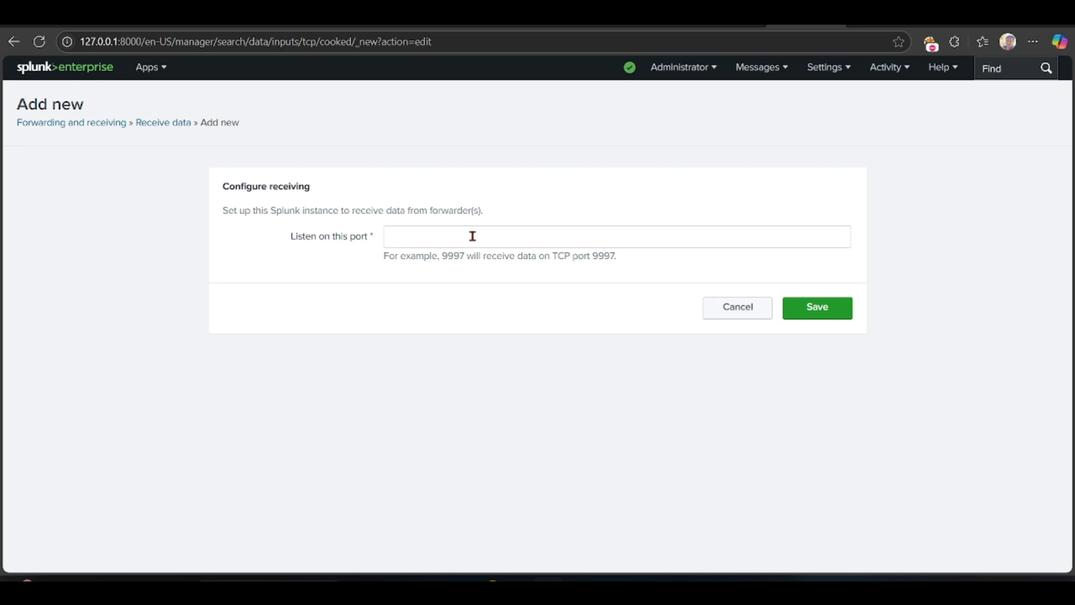
{"action": "type", "text": "999"}
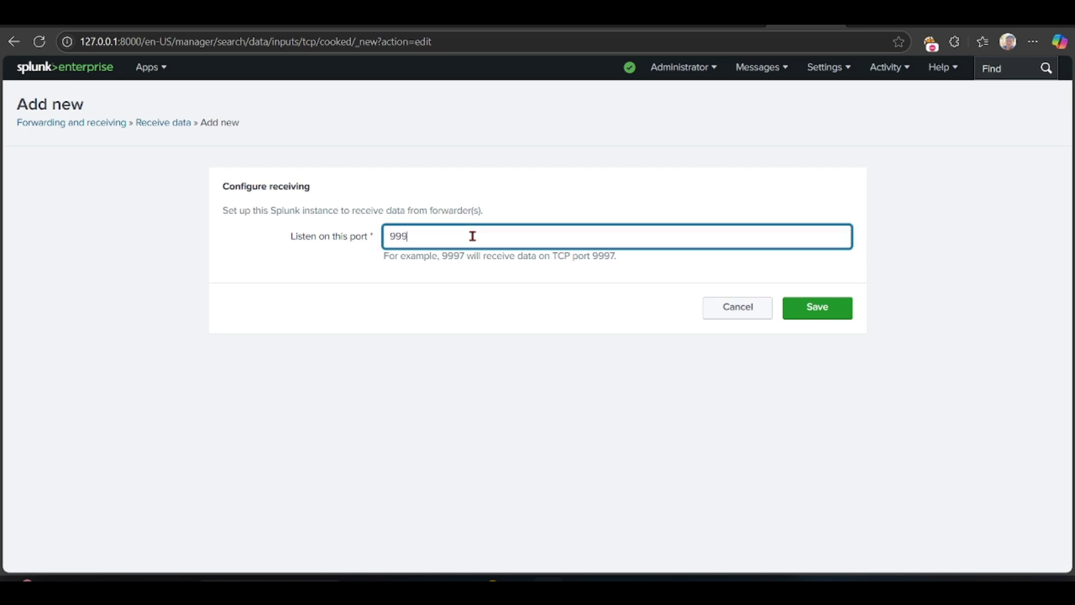
{"action": "type", "text": "7"}
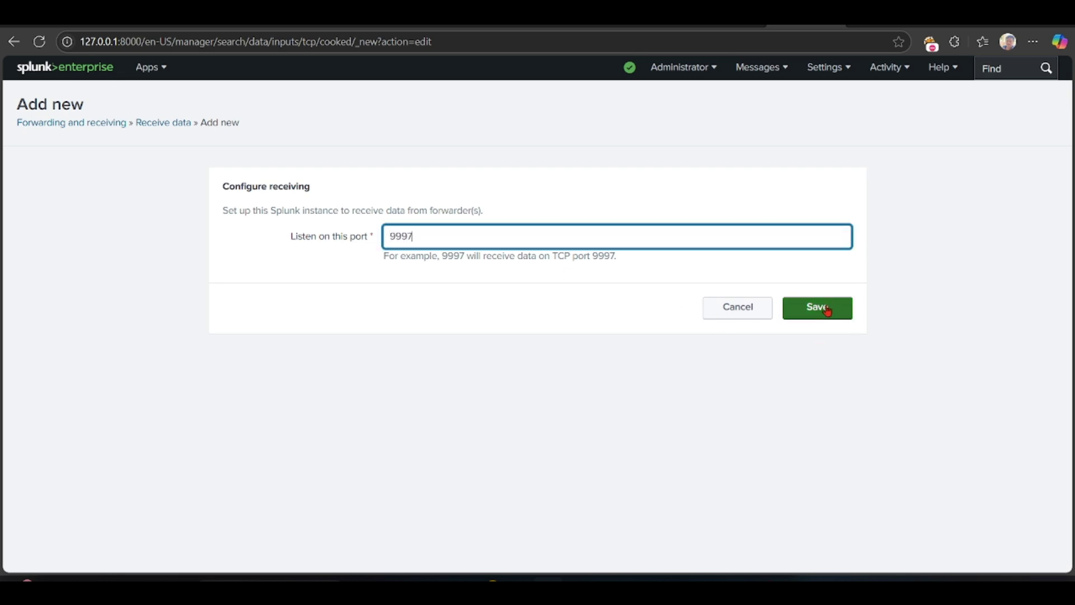
{"action": "left_click", "coordinate": [751, 313]}
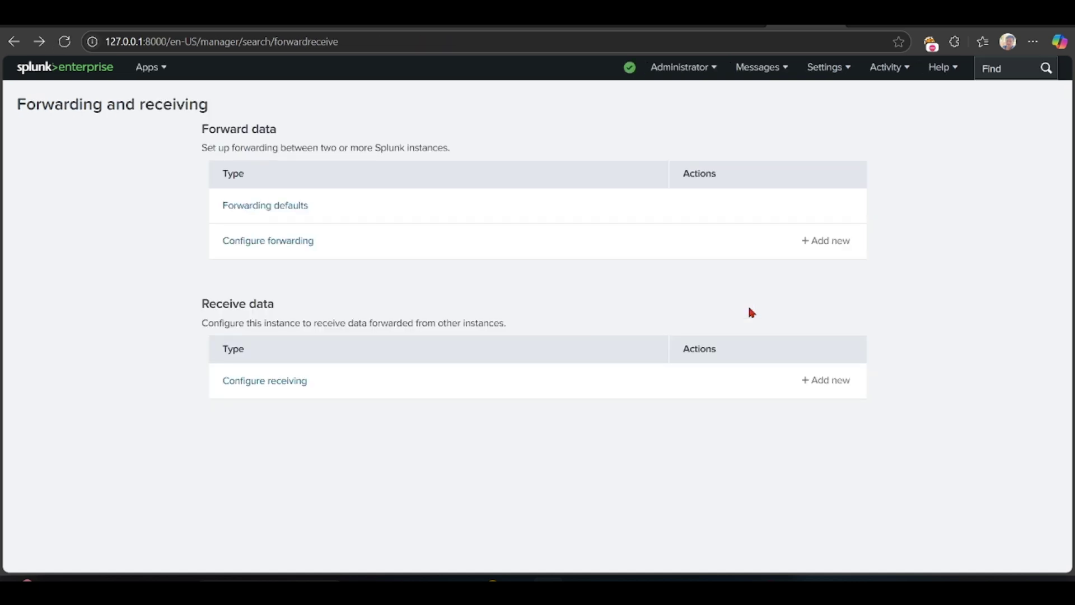
Open the list of configured receiving ports to check which ports are set up.
{"action": "left_click", "coordinate": [255, 385]}
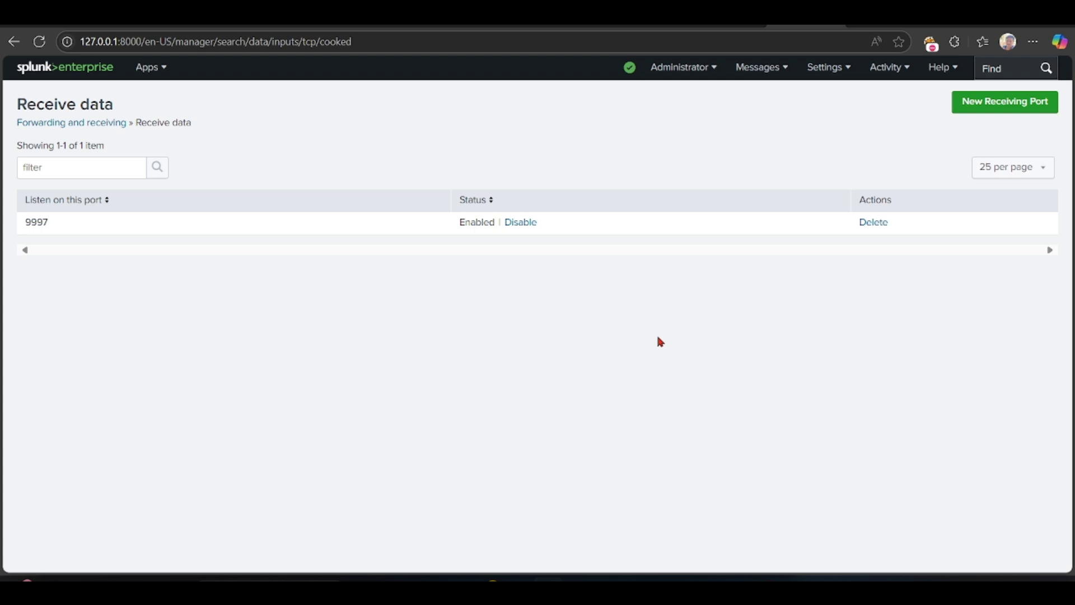
Switch to the Splunk Universal Forwarder 9.4.2 download page and show the Linux installation packages.
{"action": "mouse_move", "coordinate": [702, 585]}
{"action": "key", "text": "ctrl+Tab"}
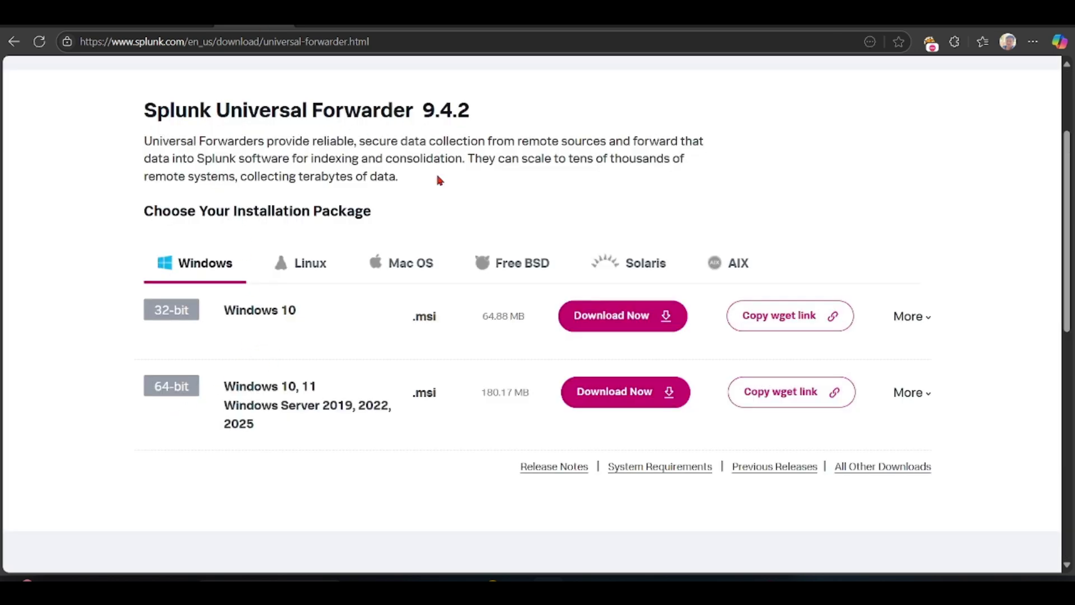
{"action": "scroll", "coordinate": [436, 177], "scroll_direction": "up", "scroll_amount": 3}
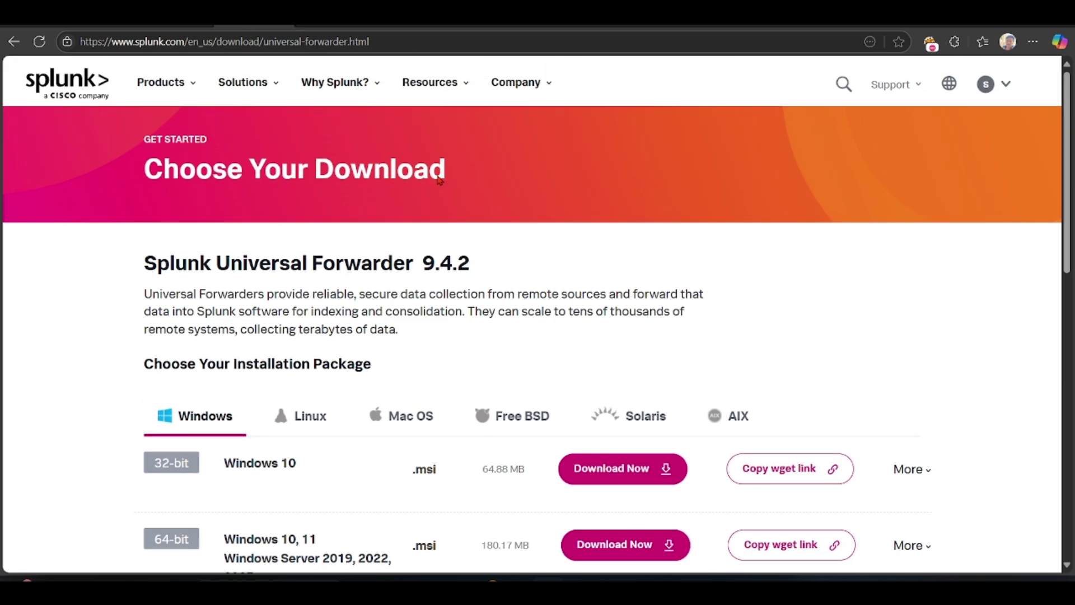
{"action": "mouse_move", "coordinate": [168, 96]}
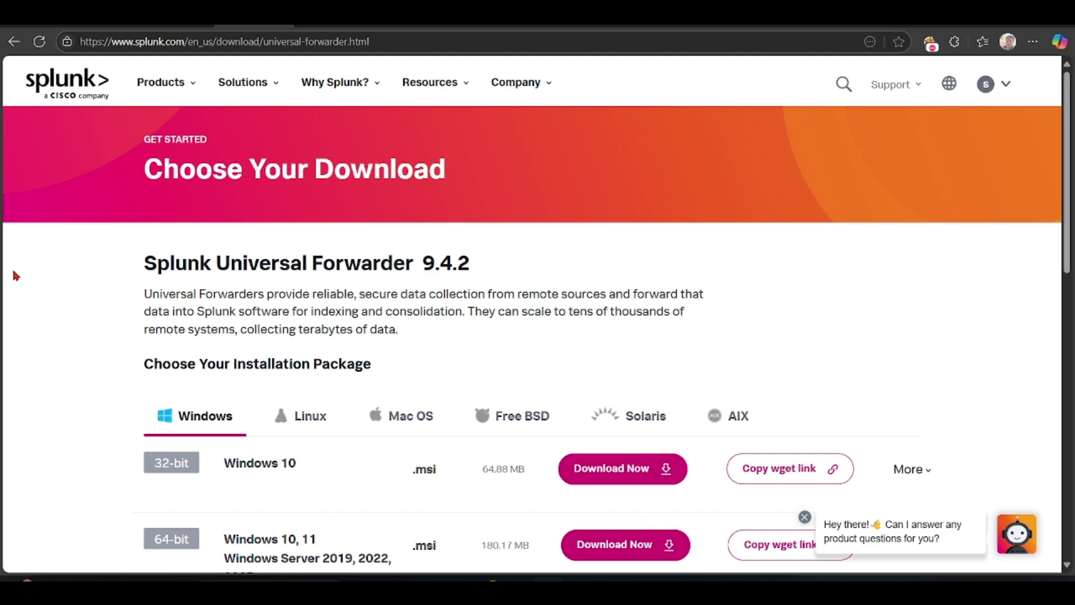
{"action": "scroll", "coordinate": [15, 274], "scroll_direction": "down", "scroll_amount": 3}
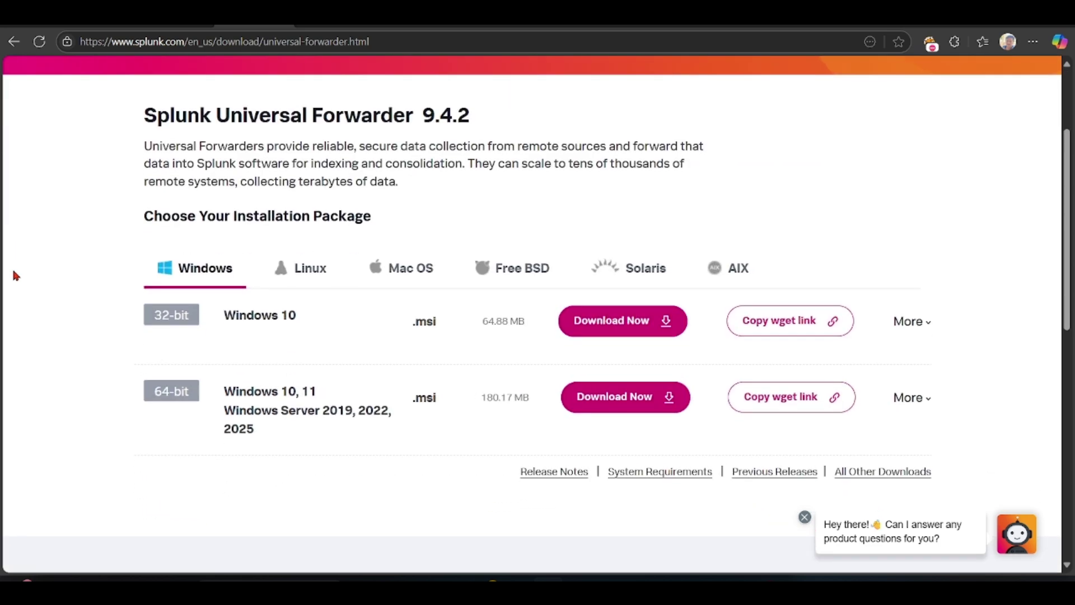
{"action": "left_click", "coordinate": [331, 278]}
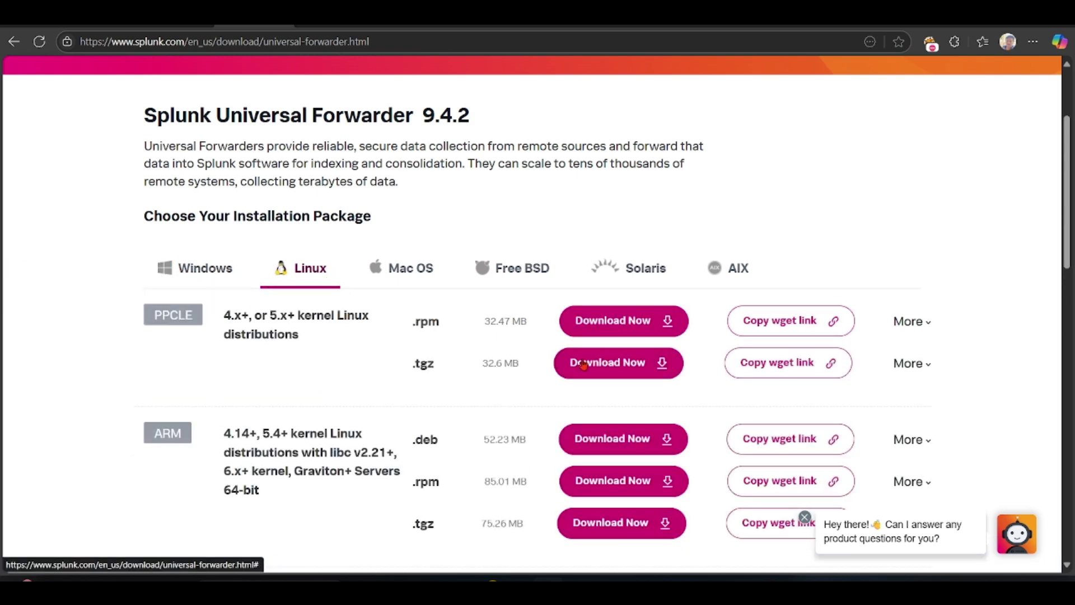
Copy the full wget command for the 64-bit Linux .tgz package of the Universal Forwarder.
{"action": "scroll", "coordinate": [584, 365], "scroll_direction": "down", "scroll_amount": 7}
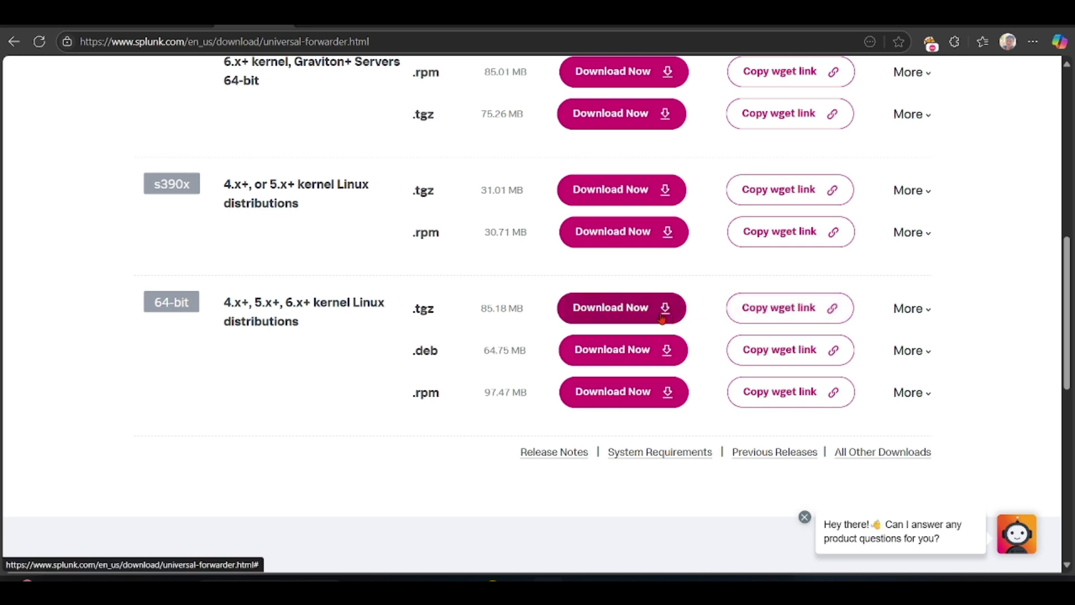
{"action": "left_click", "coordinate": [756, 317]}
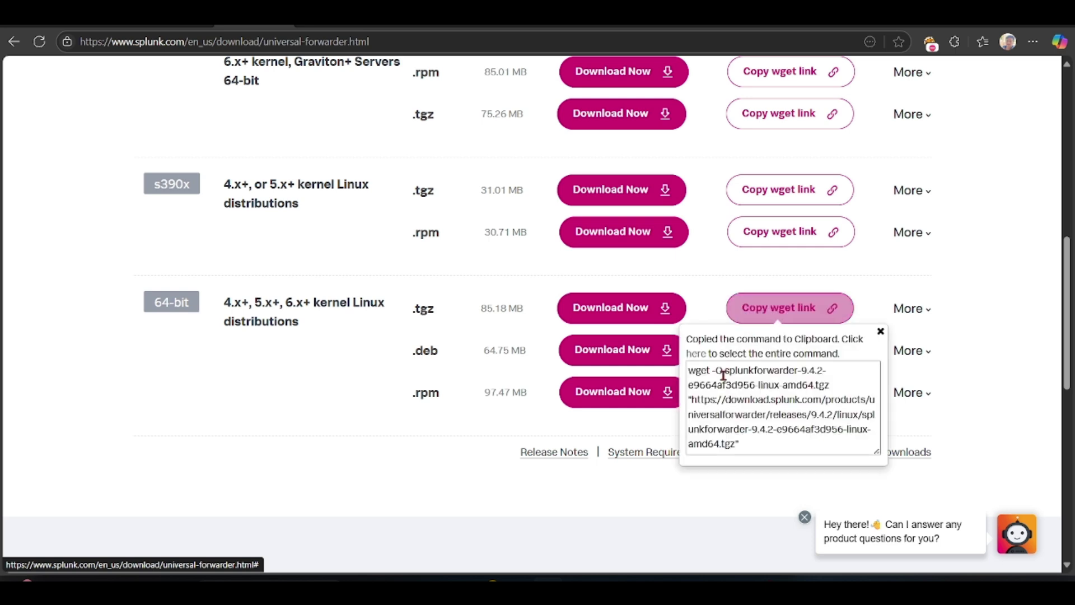
{"action": "left_click_drag", "start_coordinate": [689, 370], "coordinate": [738, 445]}
{"action": "right_click", "coordinate": [718, 411]}
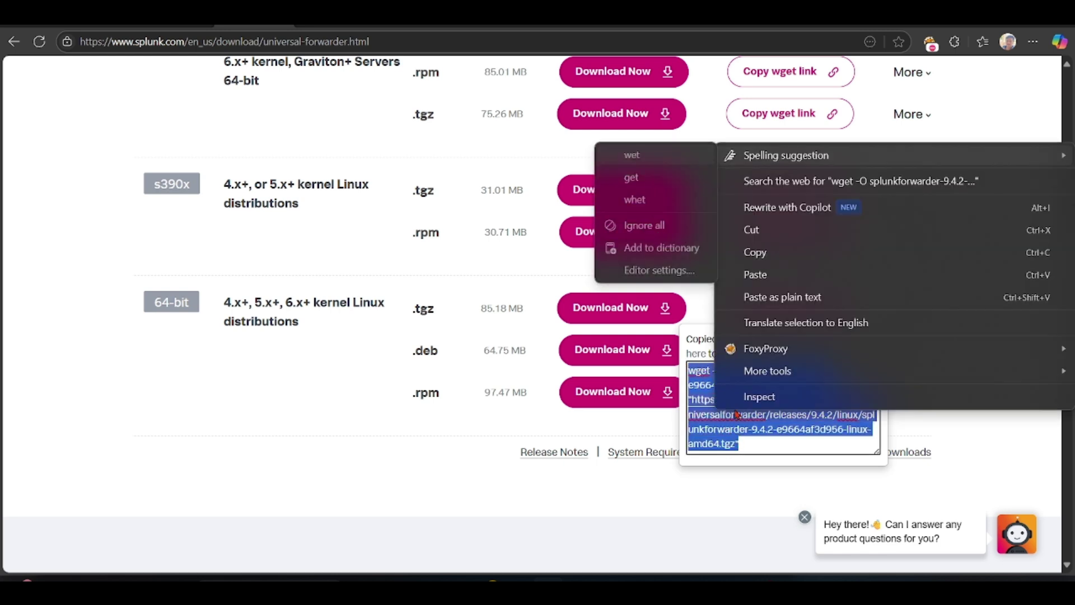
{"action": "left_click", "coordinate": [756, 253]}
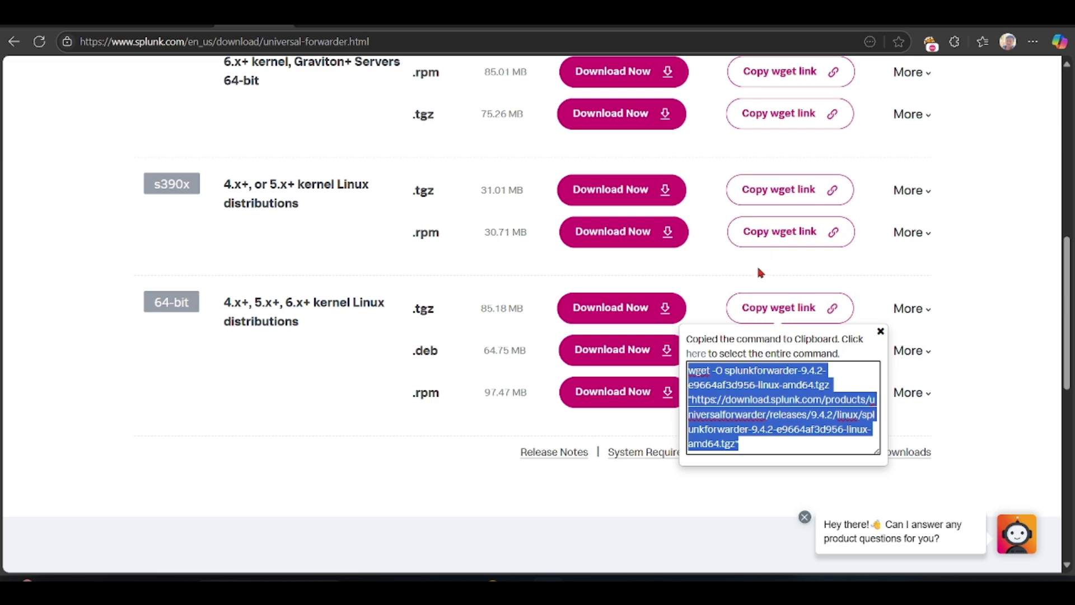
Switch to the Kali terminal and review the wget download and the tar extraction of the forwarder archive into /opt.
{"action": "left_click", "coordinate": [658, 484]}
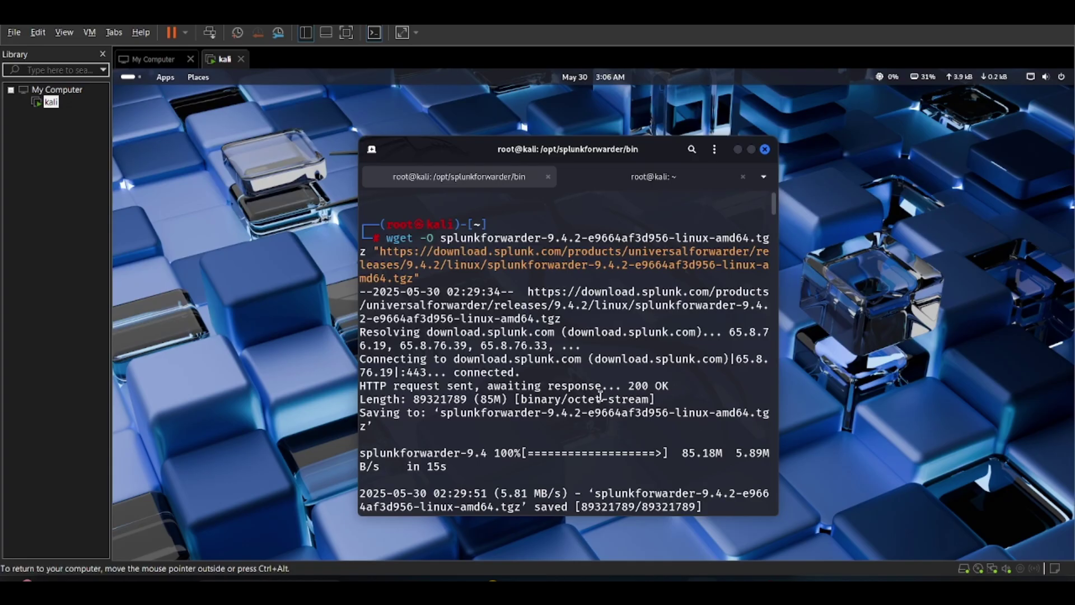
{"action": "scroll", "coordinate": [598, 330], "scroll_direction": "down", "scroll_amount": 20}
{"action": "scroll", "coordinate": [538, 291], "scroll_direction": "up", "scroll_amount": 20}
{"action": "scroll", "coordinate": [426, 279], "scroll_direction": "down", "scroll_amount": 1}
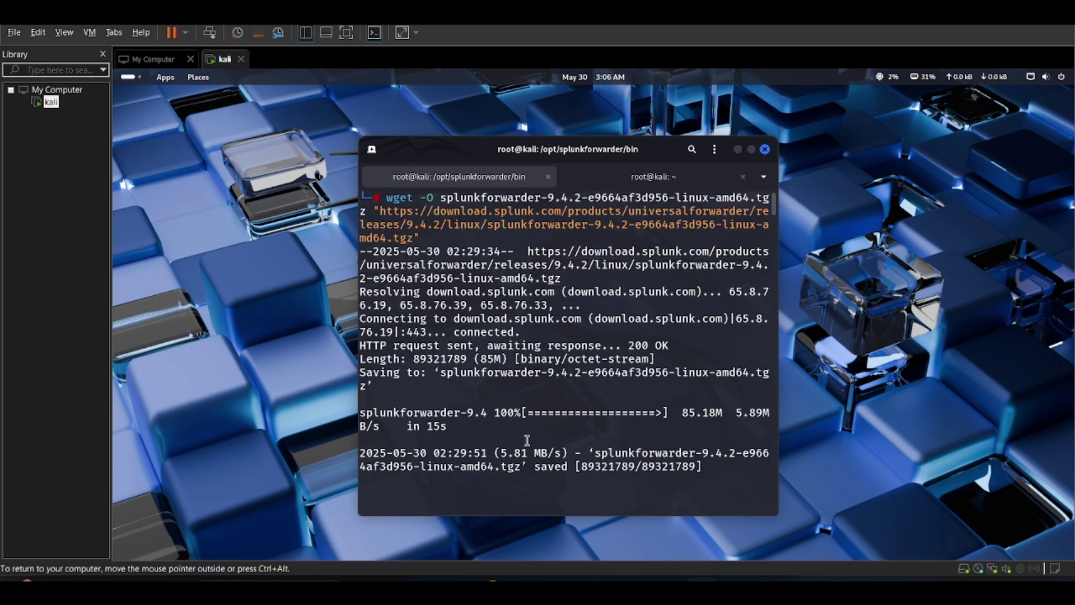
{"action": "scroll", "coordinate": [528, 440], "scroll_direction": "down", "scroll_amount": 1}
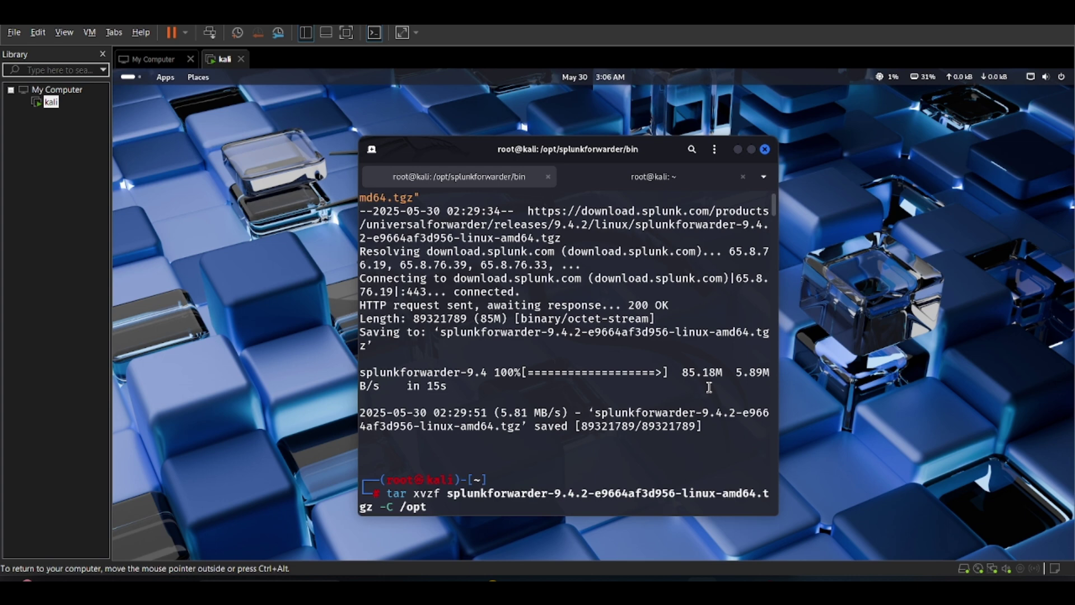
{"action": "key", "text": "Return"}
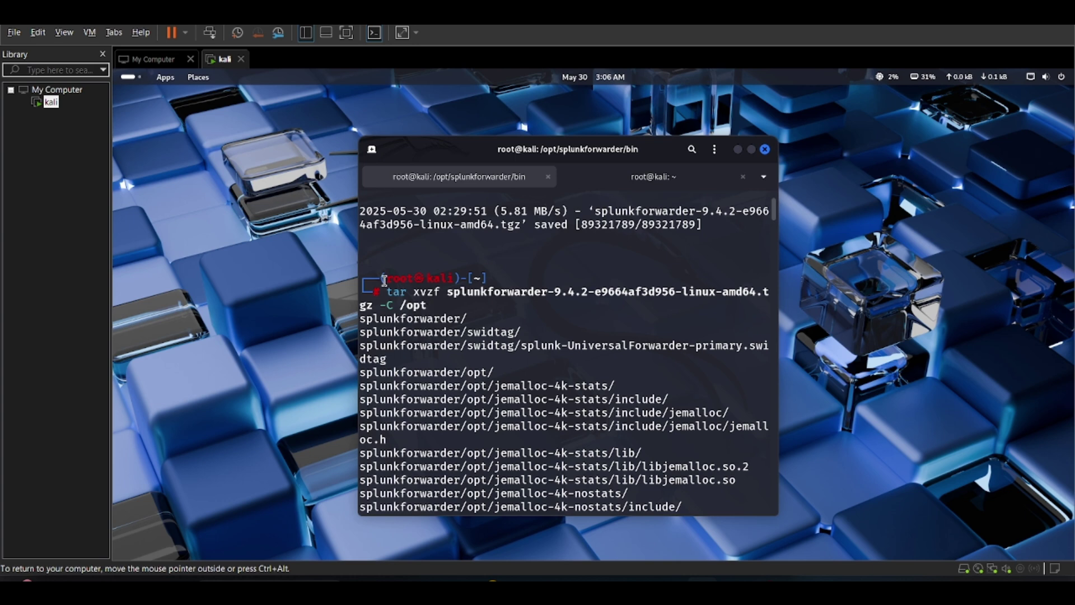
Examine the extraction output and the subsequent Splunk start, enable boot-start and add forward-server commands in the terminal history.
{"action": "scroll", "coordinate": [440, 303], "scroll_direction": "down", "scroll_amount": 5}
{"action": "scroll", "coordinate": [440, 302], "scroll_direction": "down", "scroll_amount": 20}
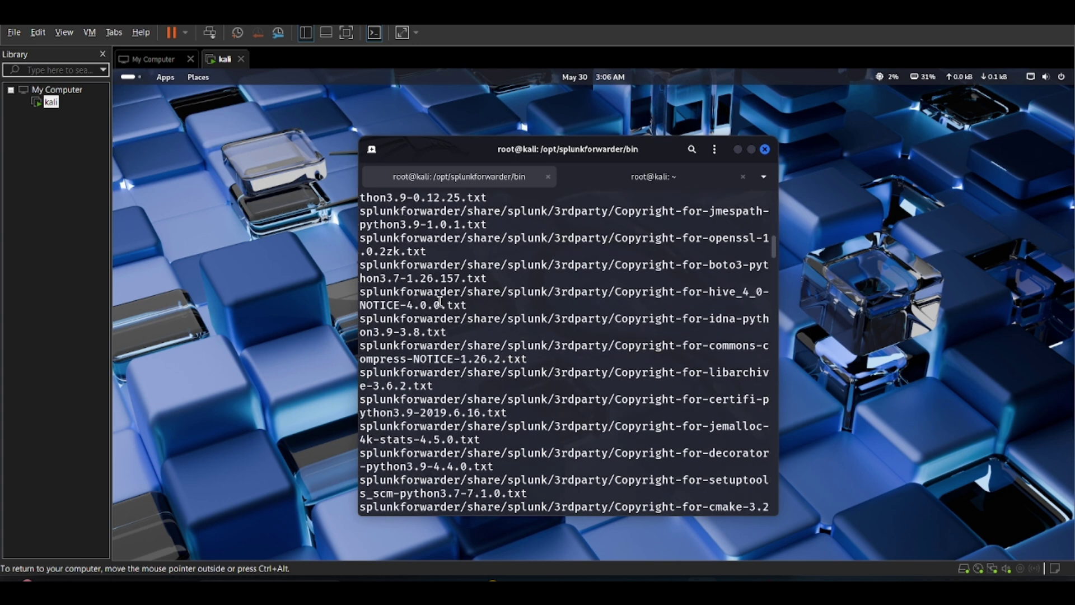
{"action": "scroll", "coordinate": [440, 302], "scroll_direction": "down", "scroll_amount": 20}
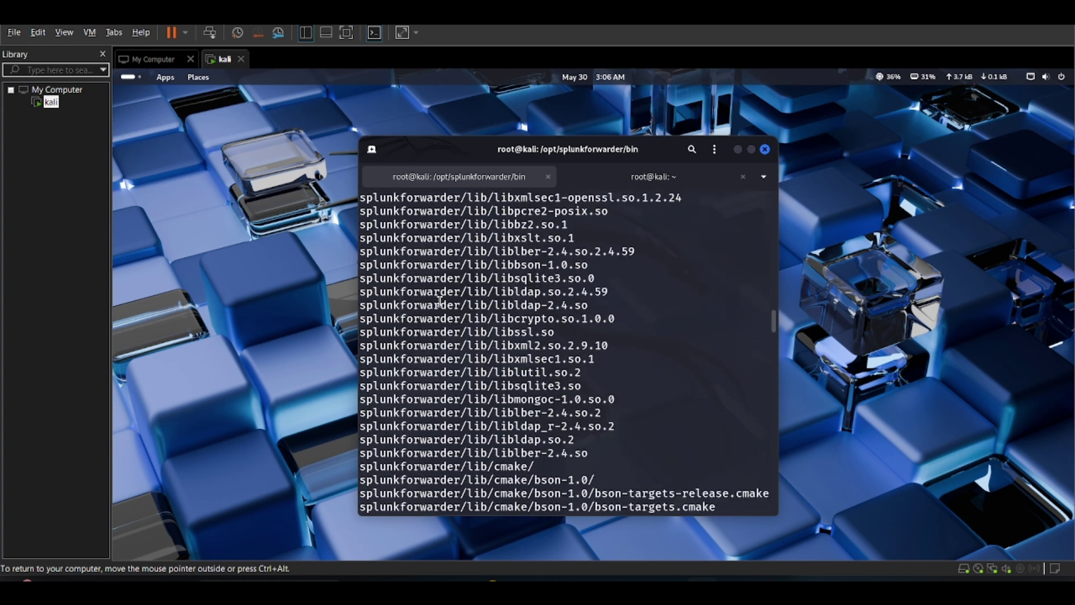
{"action": "scroll", "coordinate": [440, 302], "scroll_direction": "down", "scroll_amount": 20}
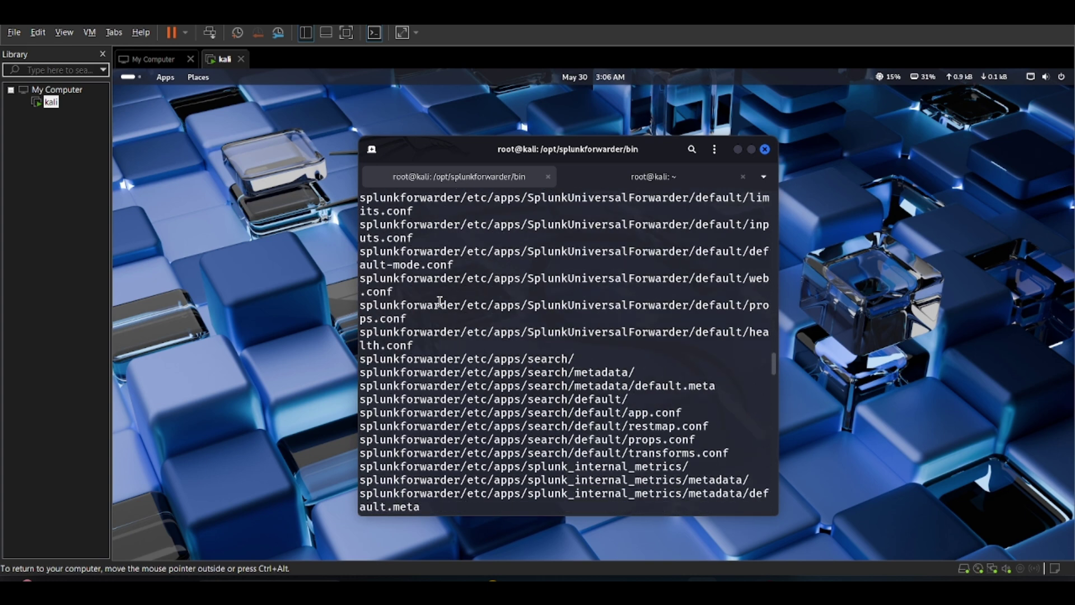
{"action": "scroll", "coordinate": [441, 302], "scroll_direction": "down", "scroll_amount": 20}
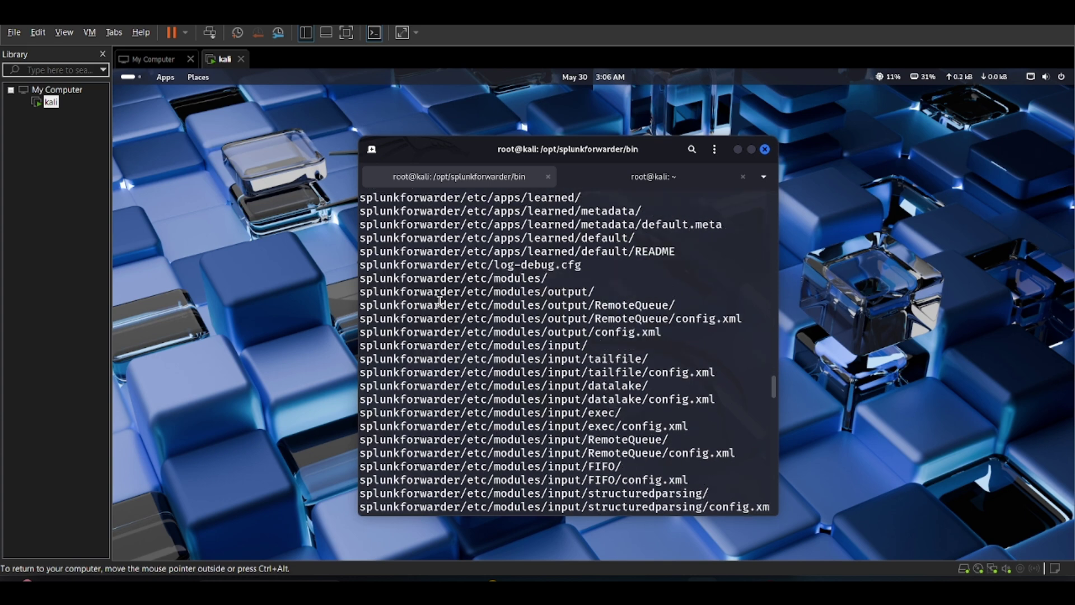
{"action": "scroll", "coordinate": [440, 303], "scroll_direction": "down", "scroll_amount": 20}
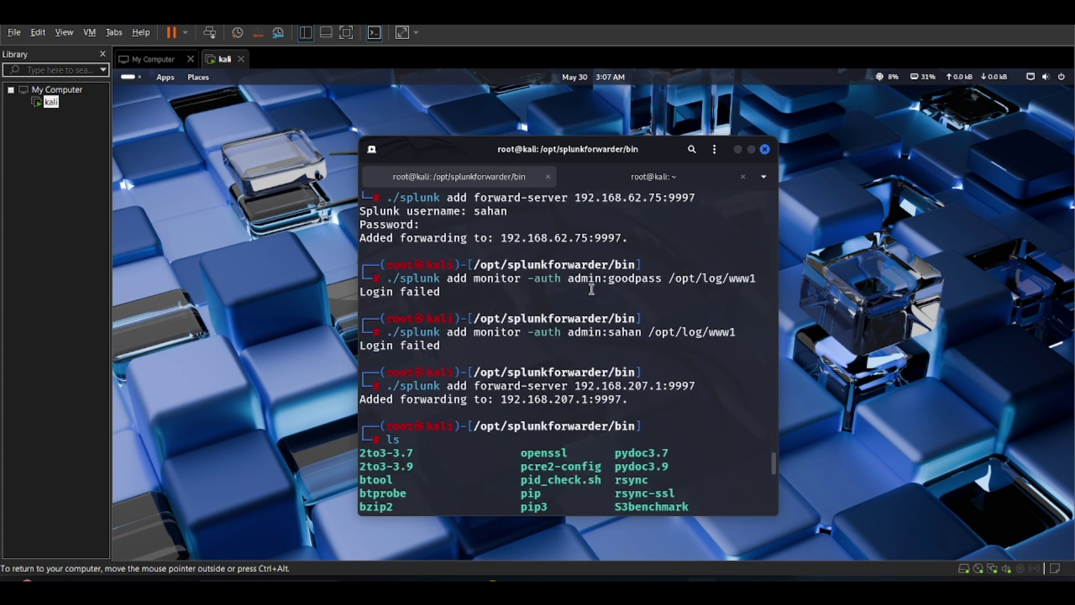
{"action": "scroll", "coordinate": [591, 288], "scroll_direction": "up", "scroll_amount": 6}
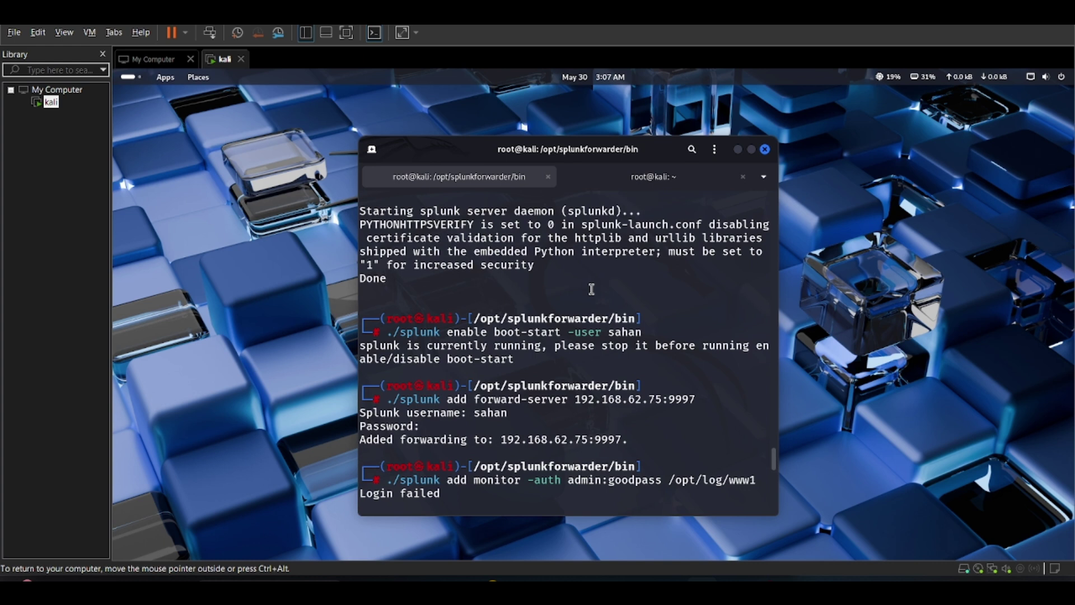
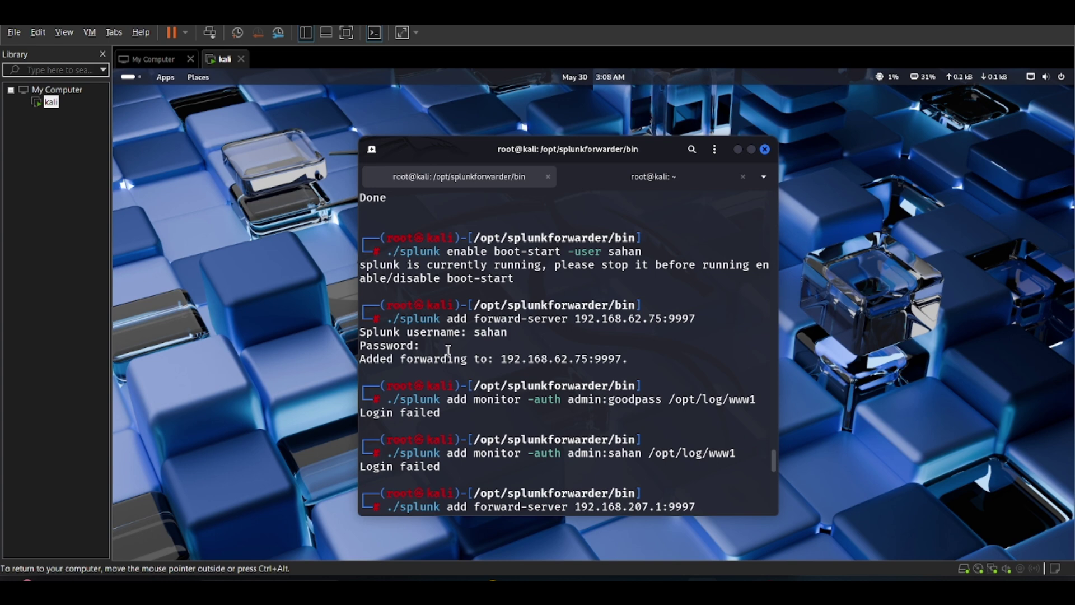
{"action": "scroll", "coordinate": [448, 350], "scroll_direction": "up", "scroll_amount": 10}
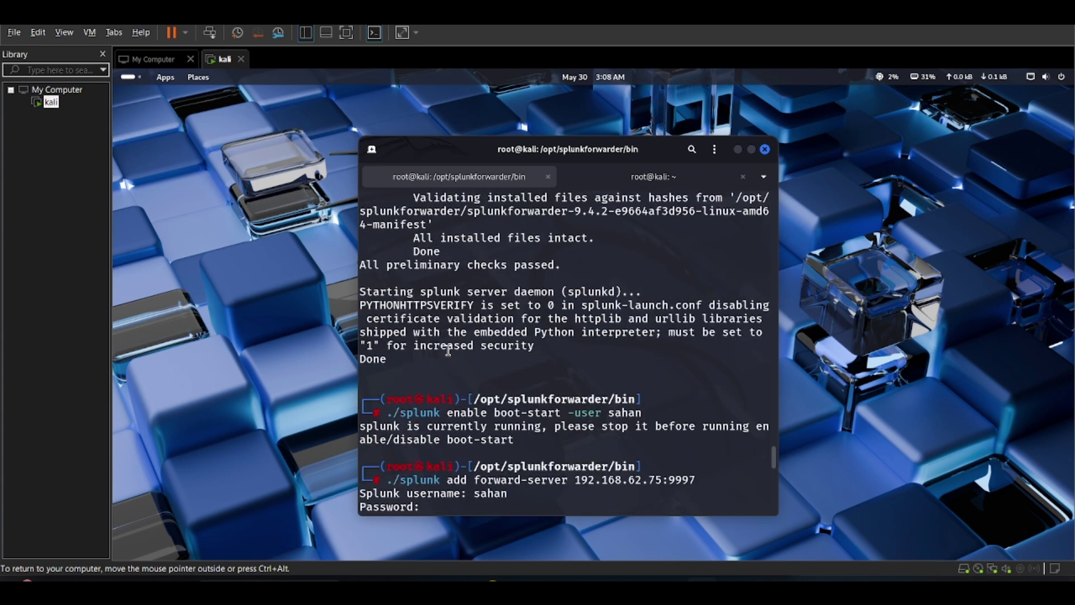
Review the forwarder's first start with license acceptance, the administrator account prompts and the receiver IP address in the add forward-server command.
{"action": "scroll", "coordinate": [448, 349], "scroll_direction": "up", "scroll_amount": 12}
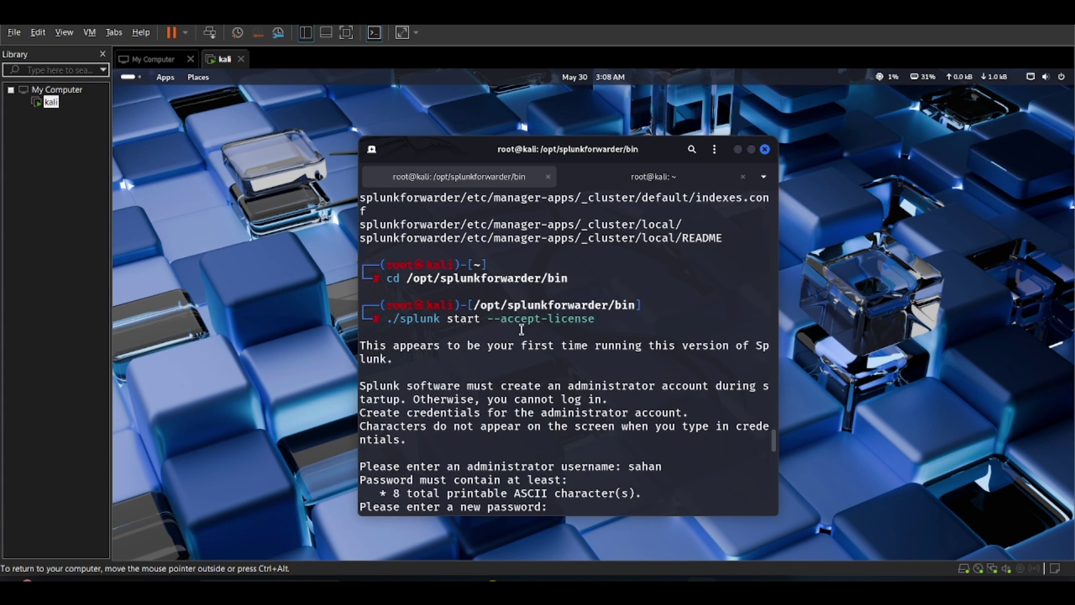
{"action": "scroll", "coordinate": [521, 329], "scroll_direction": "down", "scroll_amount": 1}
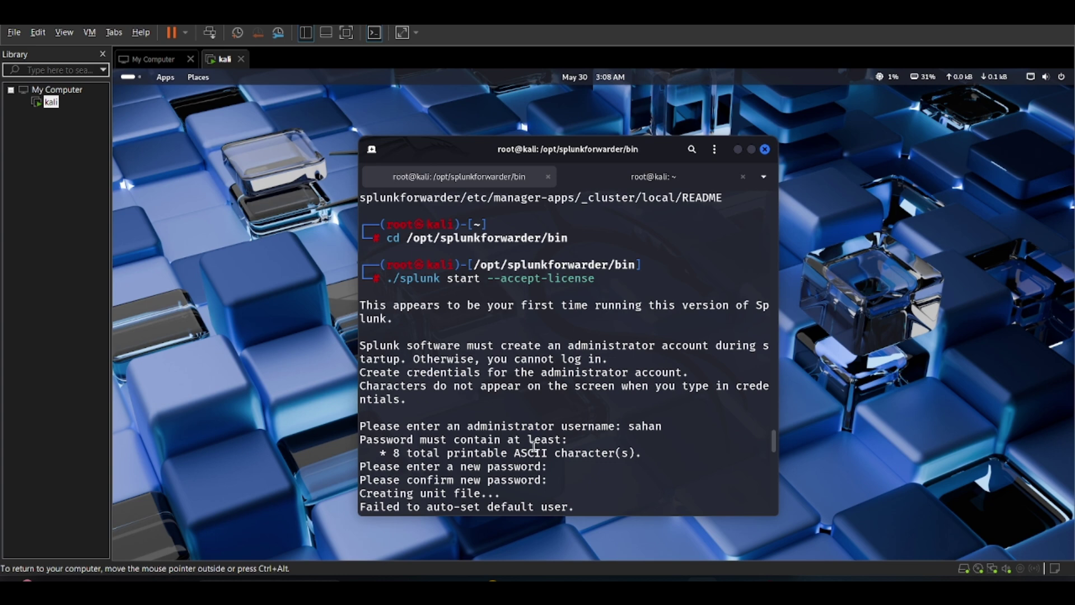
{"action": "scroll", "coordinate": [534, 446], "scroll_direction": "down", "scroll_amount": 1}
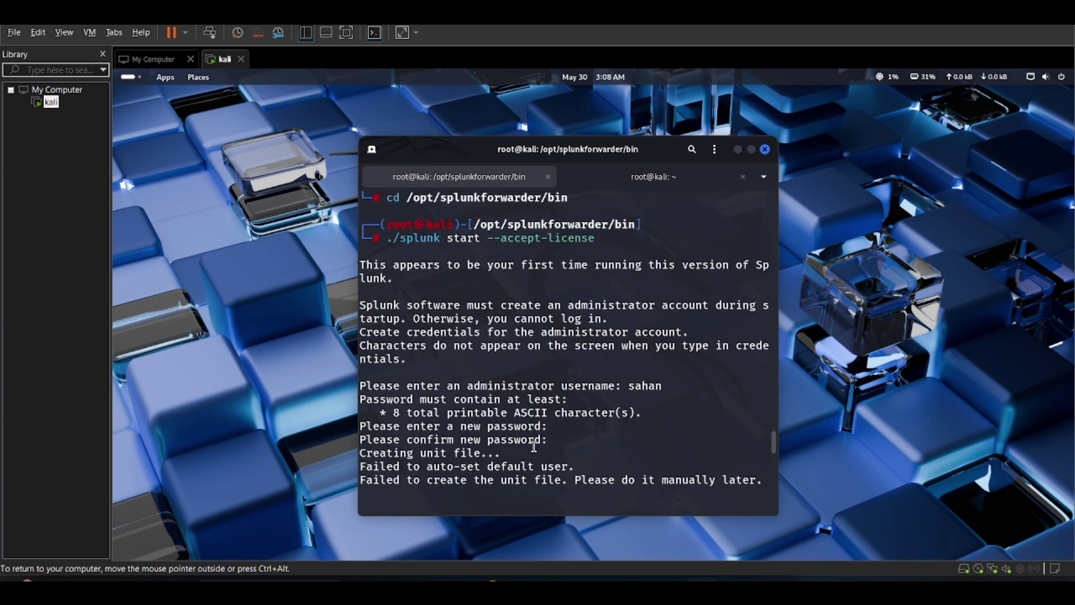
{"action": "scroll", "coordinate": [534, 446], "scroll_direction": "down", "scroll_amount": 15}
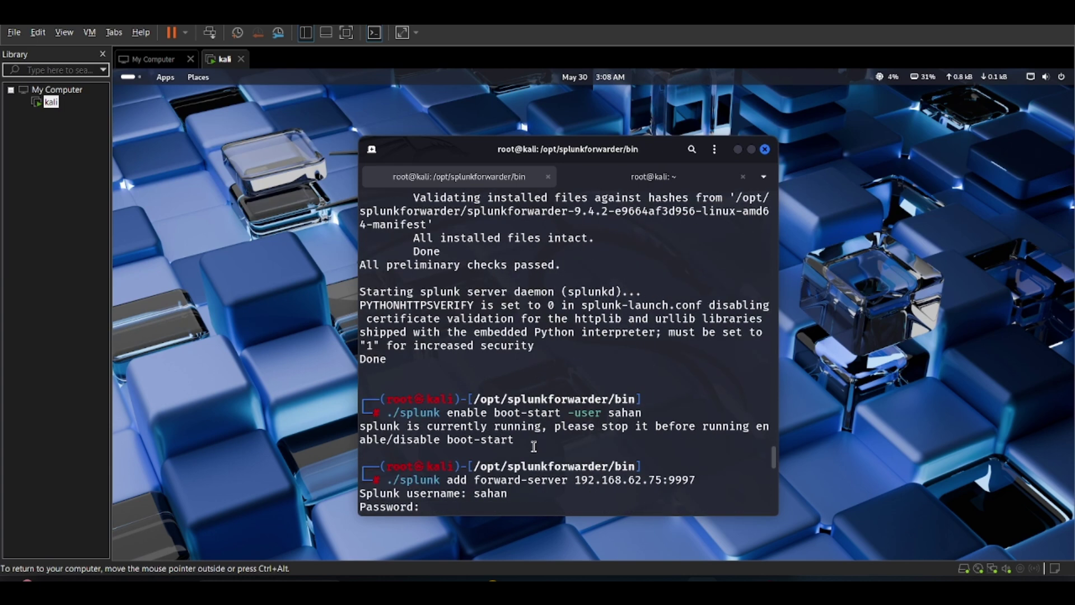
{"action": "scroll", "coordinate": [534, 446], "scroll_direction": "down", "scroll_amount": 2}
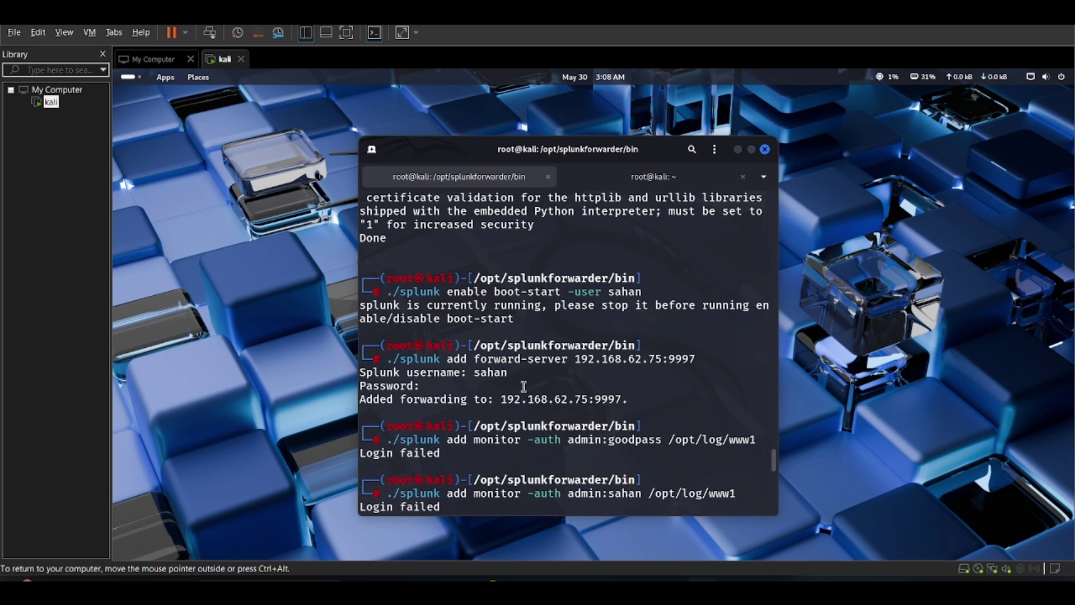
{"action": "left_click_drag", "start_coordinate": [576, 359], "coordinate": [663, 361]}
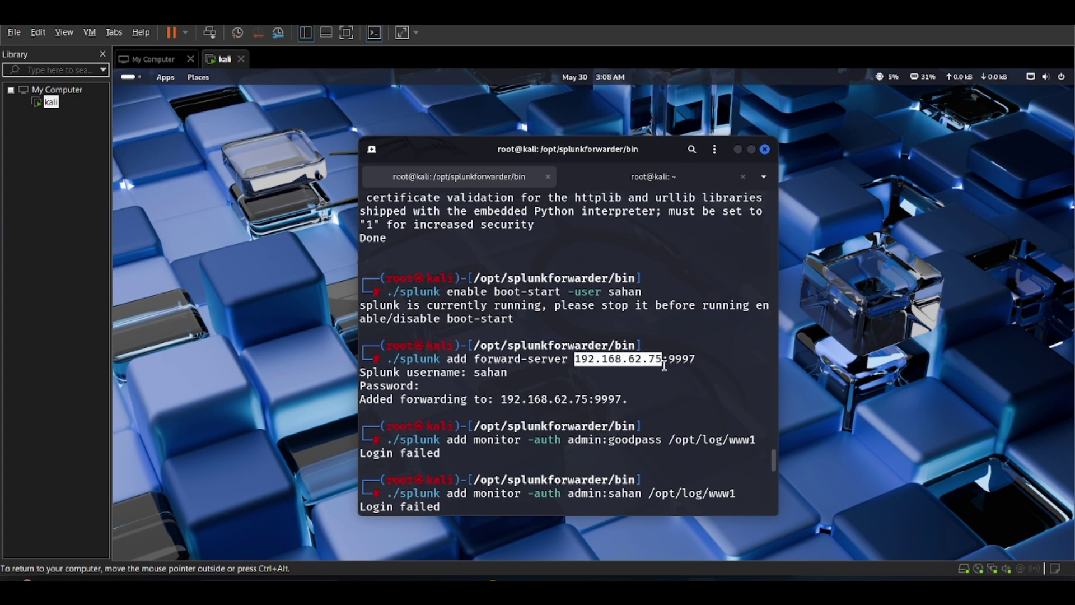
{"action": "left_click", "coordinate": [673, 375]}
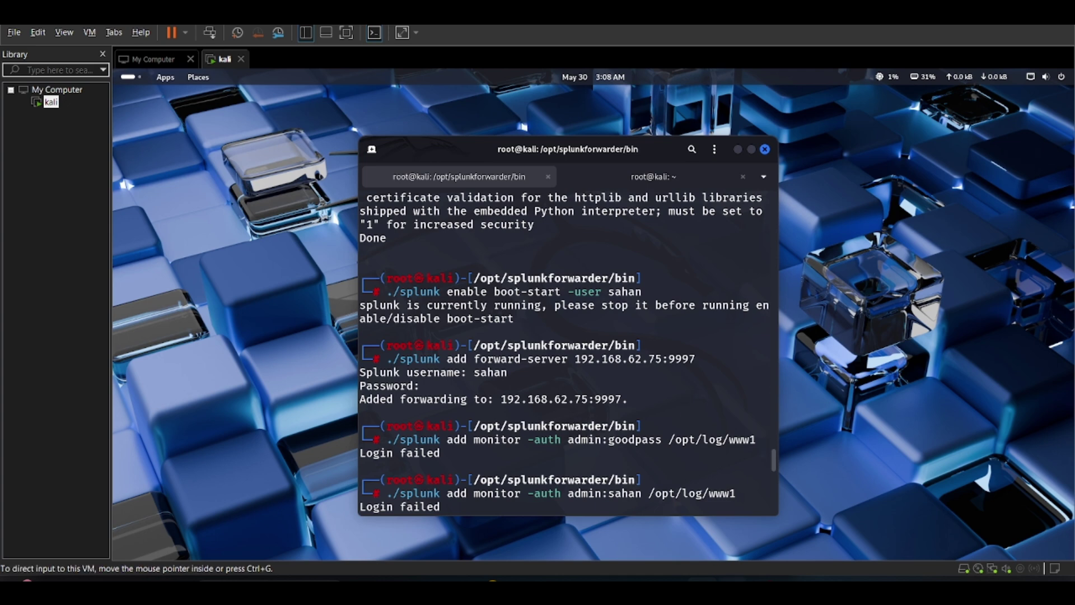
Switch to the Windows Command Prompt and look through the ipconfig output for the host's network adapters.
{"action": "key", "text": "alt+Tab"}
{"action": "scroll", "coordinate": [554, 390], "scroll_direction": "up", "scroll_amount": 2}
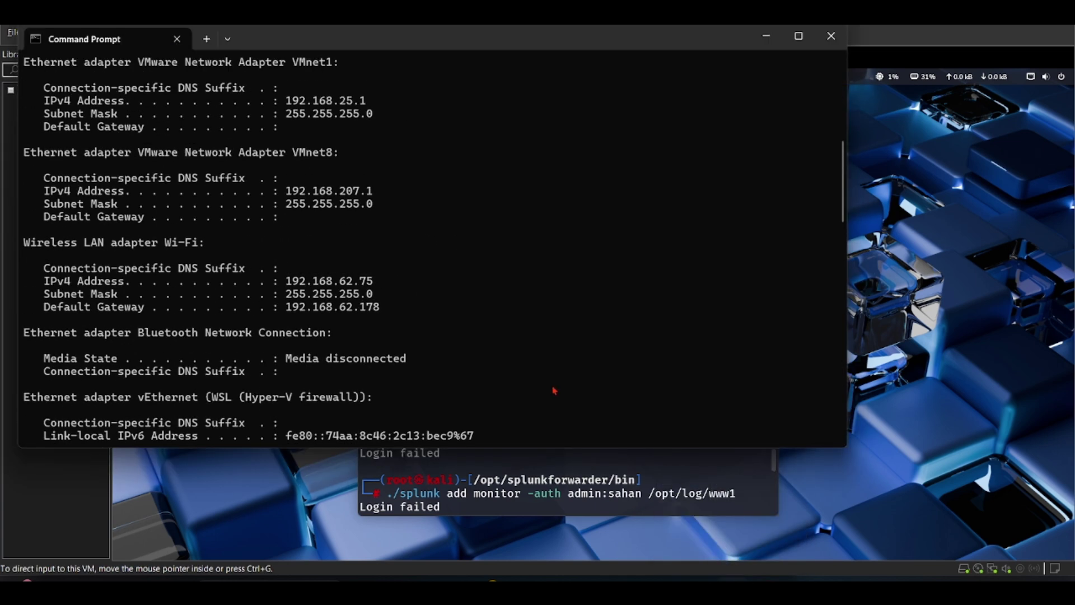
{"action": "scroll", "coordinate": [554, 390], "scroll_direction": "down", "scroll_amount": 9}
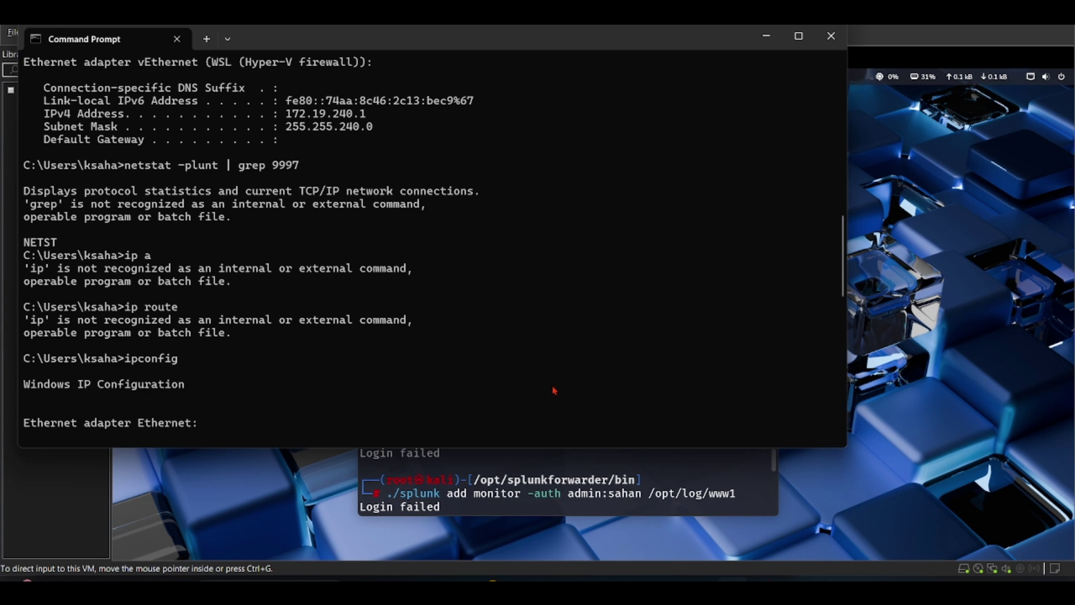
{"action": "scroll", "coordinate": [554, 390], "scroll_direction": "down", "scroll_amount": 11}
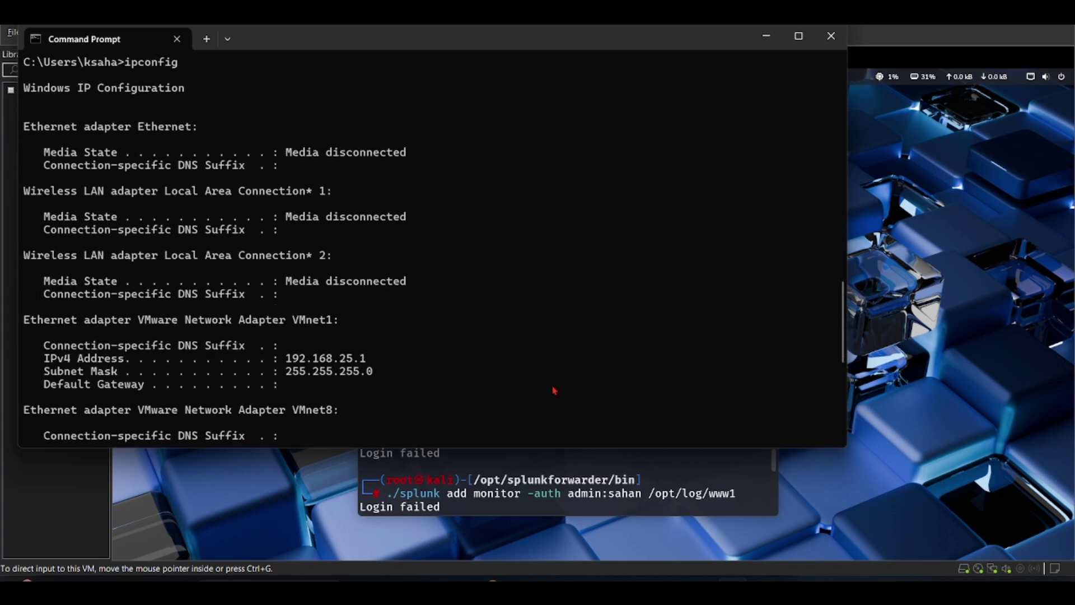
{"action": "scroll", "coordinate": [554, 390], "scroll_direction": "down", "scroll_amount": 11}
{"action": "scroll", "coordinate": [553, 390], "scroll_direction": "up", "scroll_amount": 3}
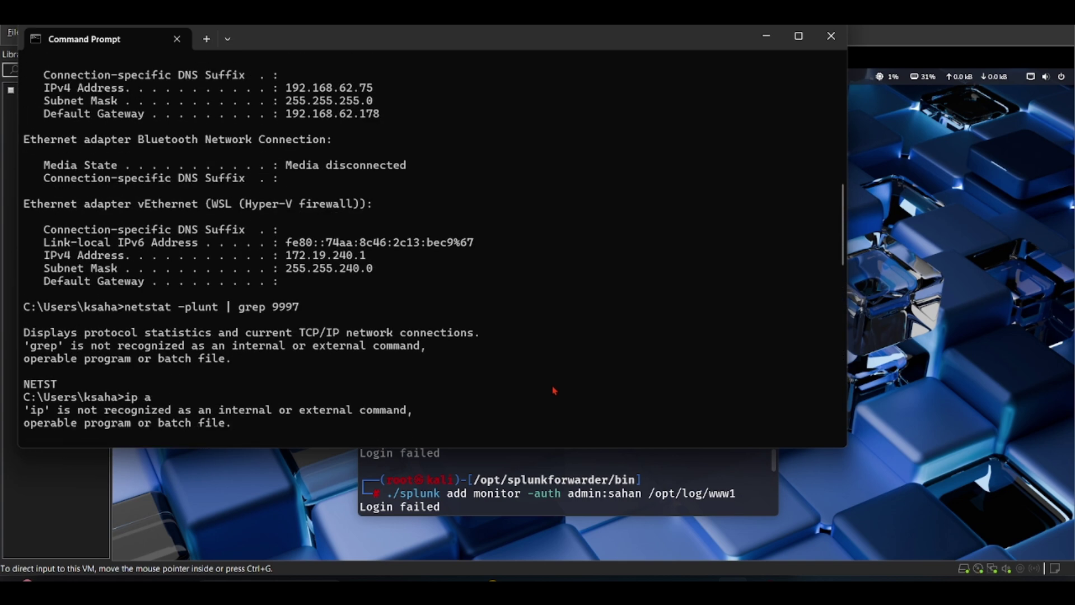
{"action": "scroll", "coordinate": [554, 390], "scroll_direction": "up", "scroll_amount": 13}
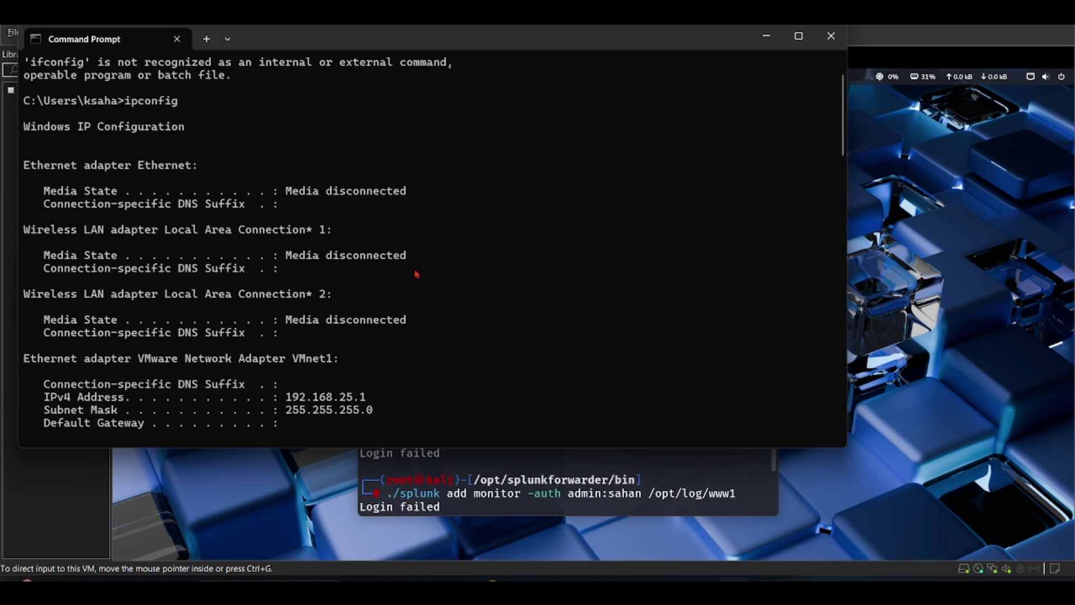
Find and copy the Wi-Fi adapter's IPv4 address in the ipconfig output, and return to the Kali terminal.
{"action": "left_click_drag", "start_coordinate": [124, 104], "coordinate": [175, 113]}
{"action": "left_click", "coordinate": [176, 112]}
{"action": "scroll", "coordinate": [185, 114], "scroll_direction": "down", "scroll_amount": 11}
{"action": "scroll", "coordinate": [184, 114], "scroll_direction": "down", "scroll_amount": 2}
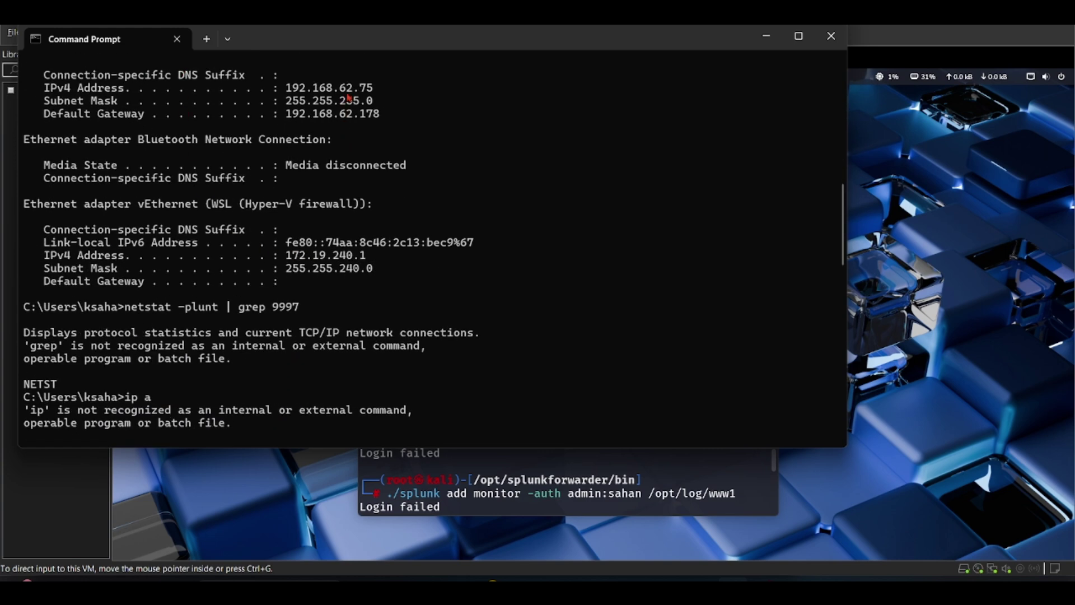
{"action": "scroll", "coordinate": [348, 97], "scroll_direction": "up", "scroll_amount": 1}
{"action": "scroll", "coordinate": [348, 98], "scroll_direction": "up", "scroll_amount": 2}
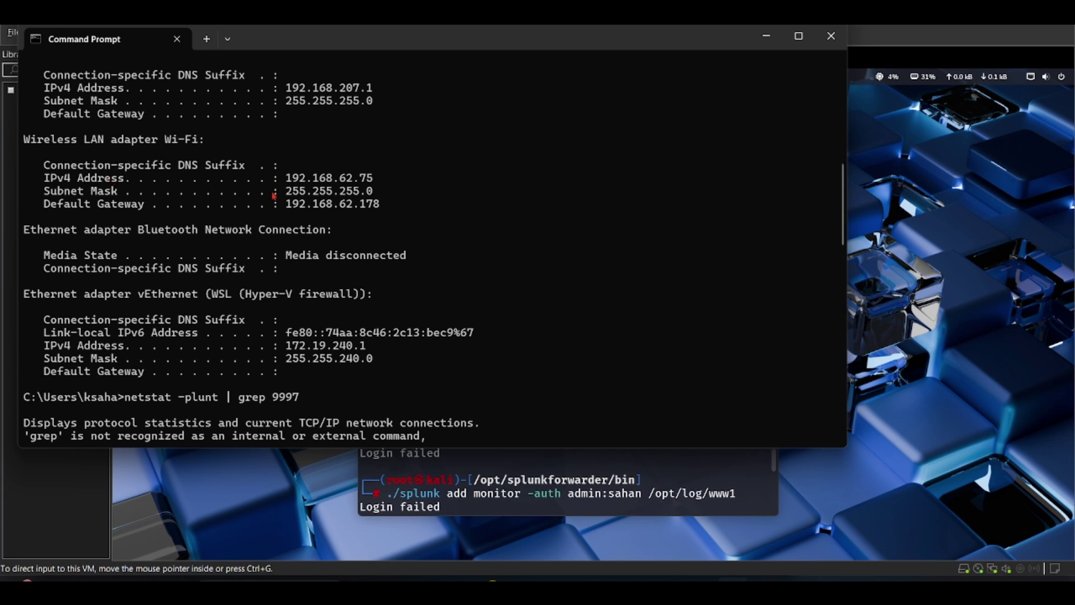
{"action": "left_click_drag", "start_coordinate": [280, 179], "coordinate": [384, 187]}
{"action": "right_click", "coordinate": [365, 183]}
{"action": "left_click", "coordinate": [766, 35]}
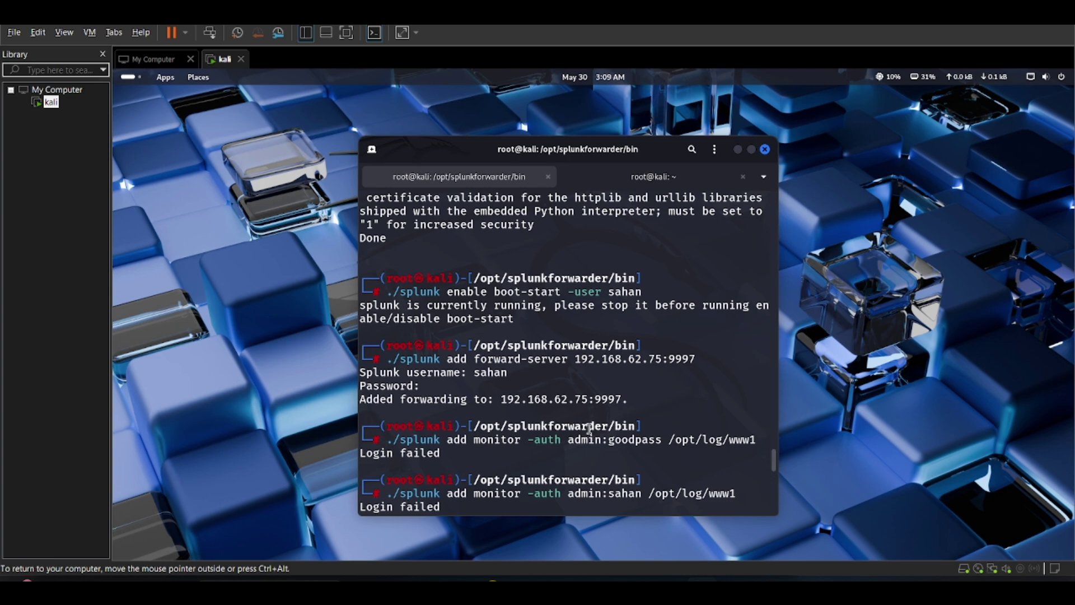
Examine the terminal history of the add forward-server, list forward-server and add monitor commands.
{"action": "scroll", "coordinate": [589, 428], "scroll_direction": "down", "scroll_amount": 1}
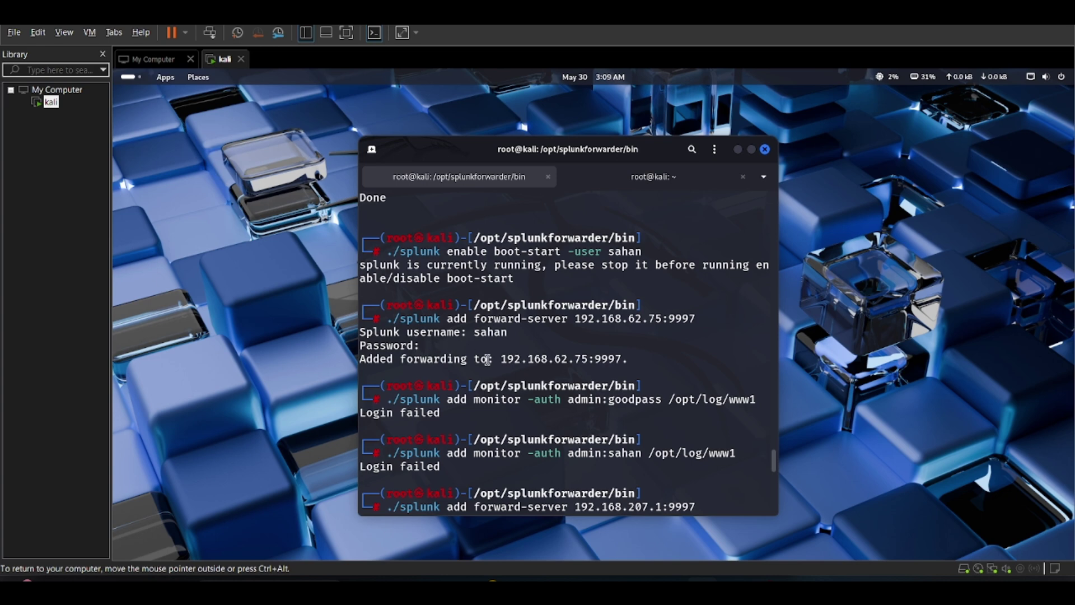
{"action": "type", "text": "ls"}
{"action": "key", "text": "Return"}
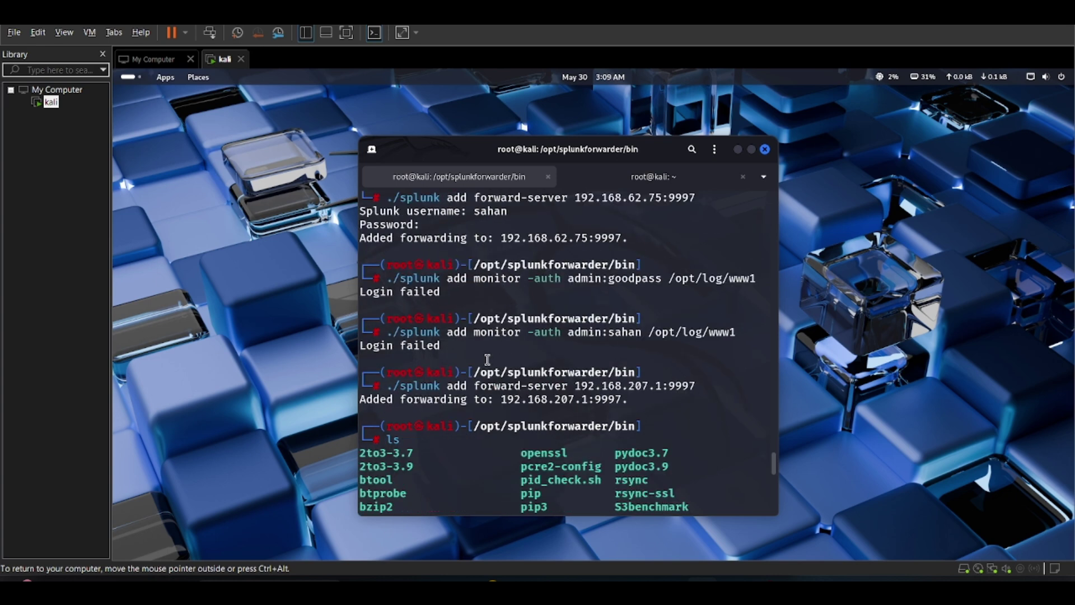
{"action": "scroll", "coordinate": [502, 340], "scroll_direction": "down", "scroll_amount": 2}
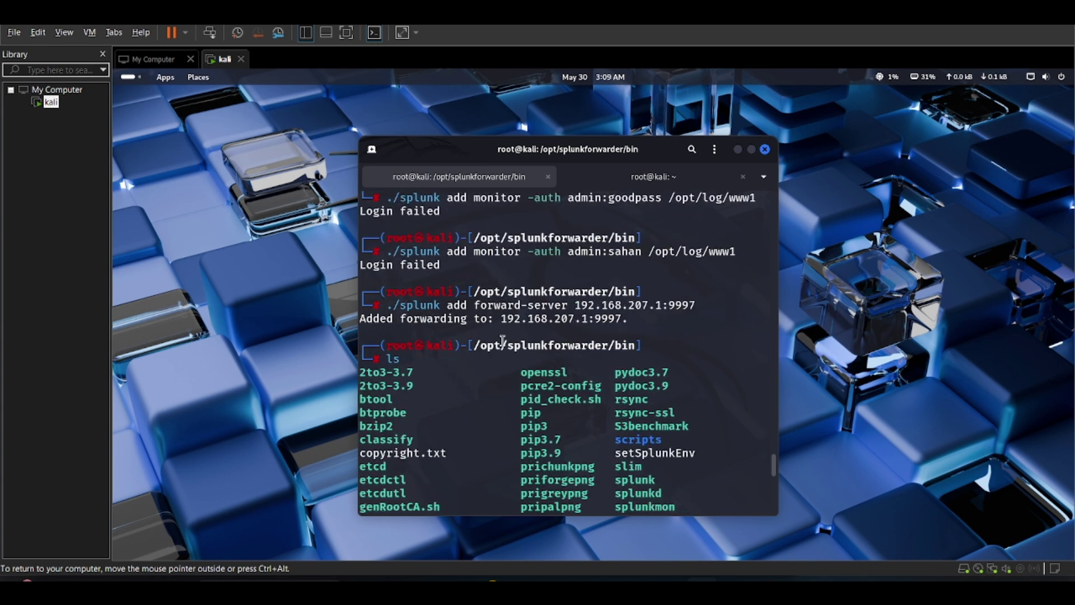
{"action": "key", "text": "Tab"}
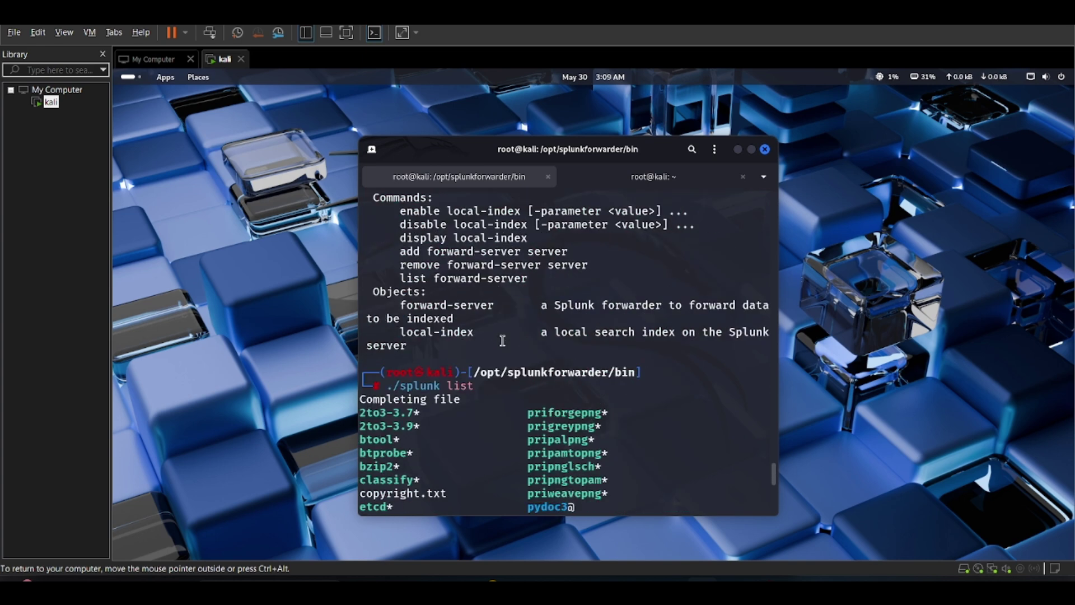
{"action": "type", "text": "forwader"}
{"action": "key", "text": "Return"}
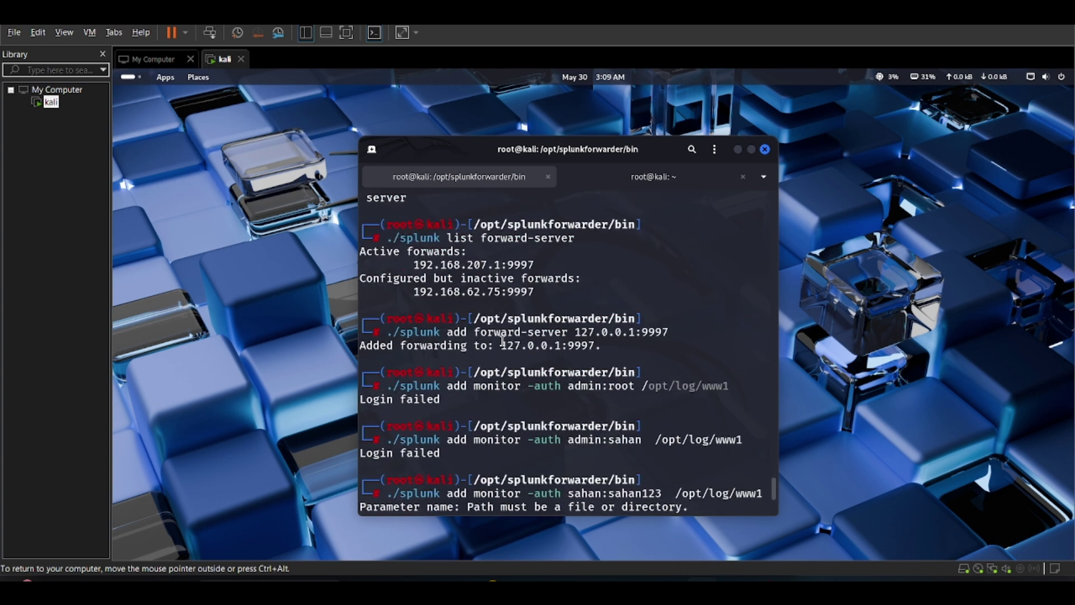
{"action": "key", "text": "Tab"}
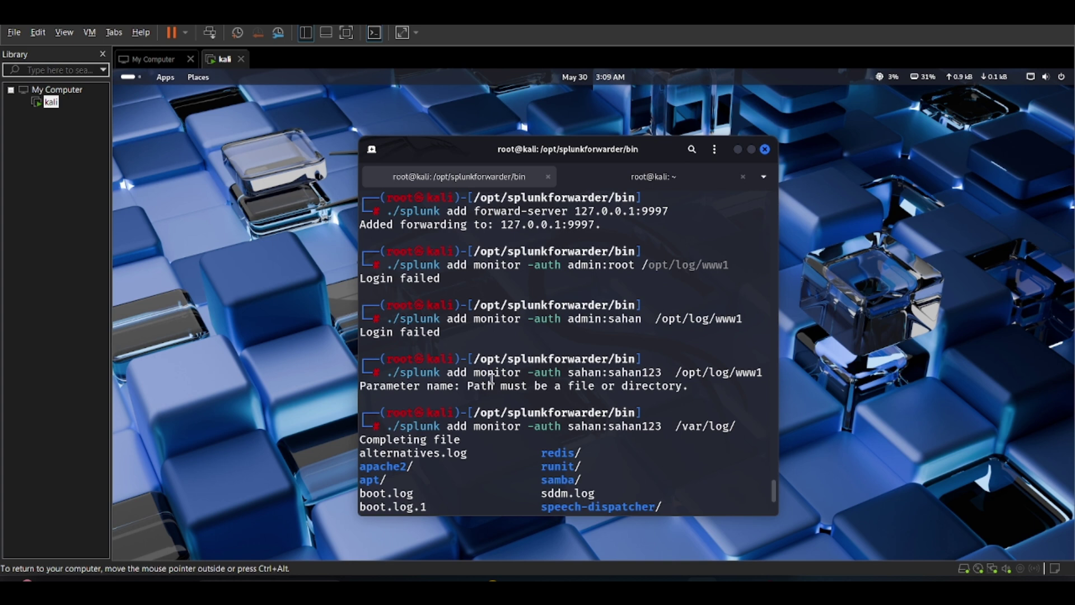
Check the authenticated add monitor command, its log path argument and the receiver address with port in the last add forward-server command.
{"action": "left_click_drag", "start_coordinate": [390, 373], "coordinate": [693, 398]}
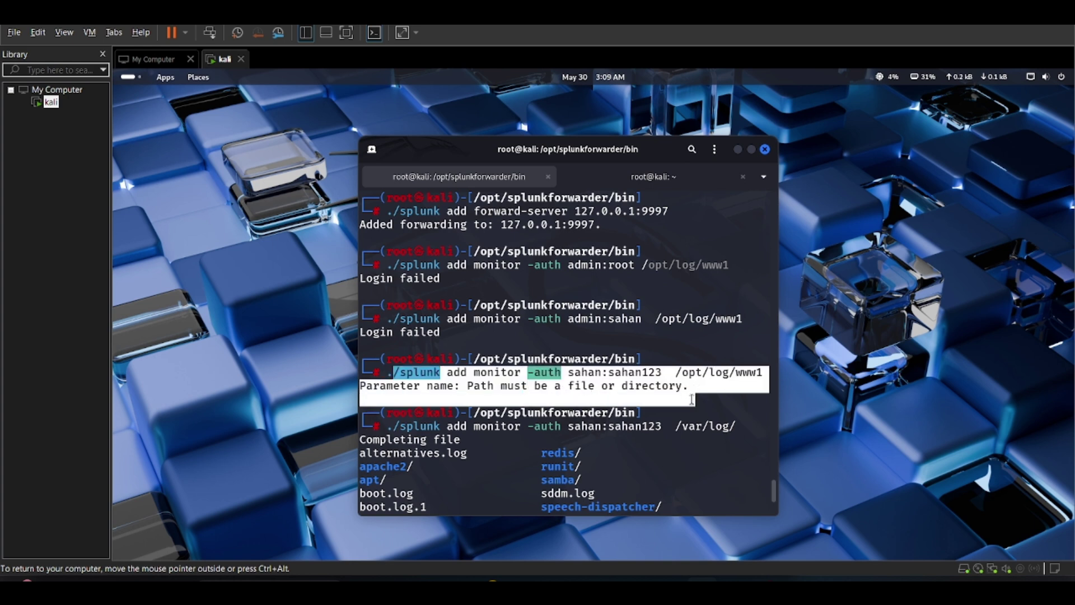
{"action": "left_click", "coordinate": [692, 397]}
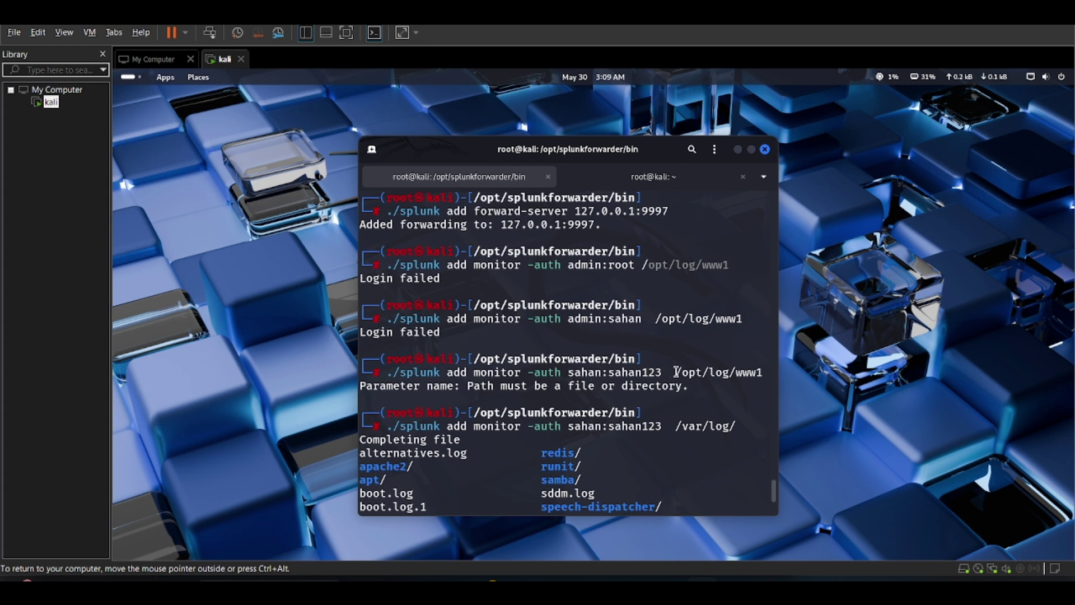
{"action": "left_click_drag", "start_coordinate": [675, 372], "coordinate": [762, 376]}
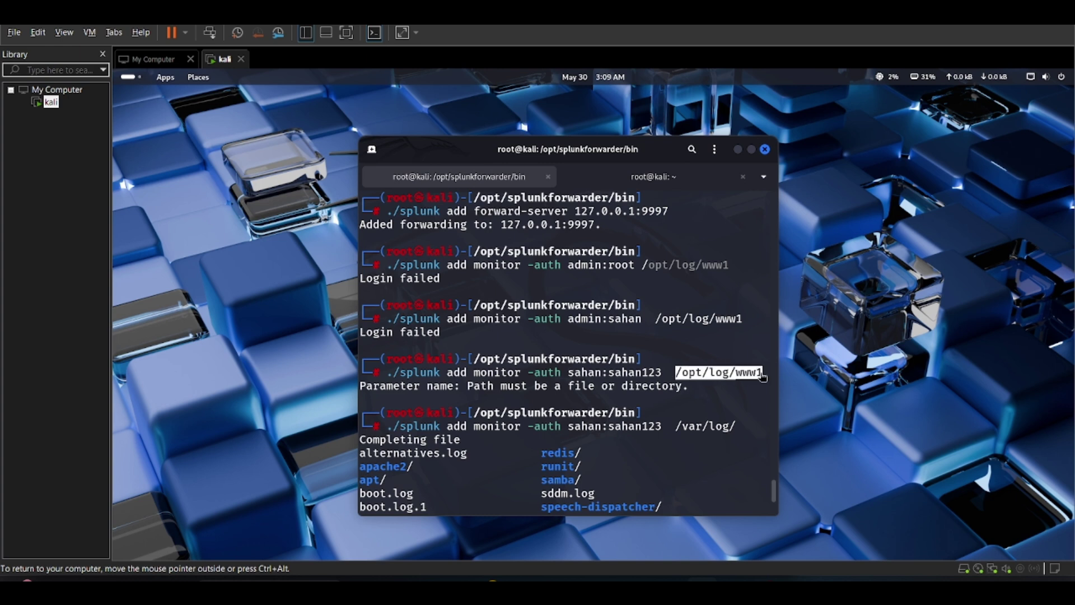
{"action": "left_click", "coordinate": [762, 377]}
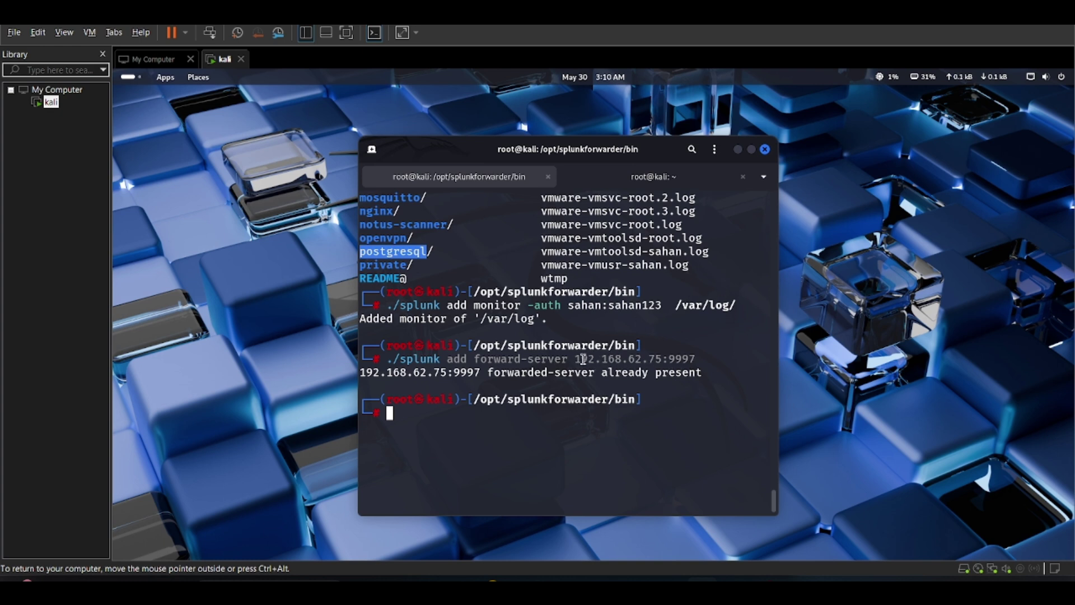
{"action": "left_click_drag", "start_coordinate": [578, 360], "coordinate": [700, 354]}
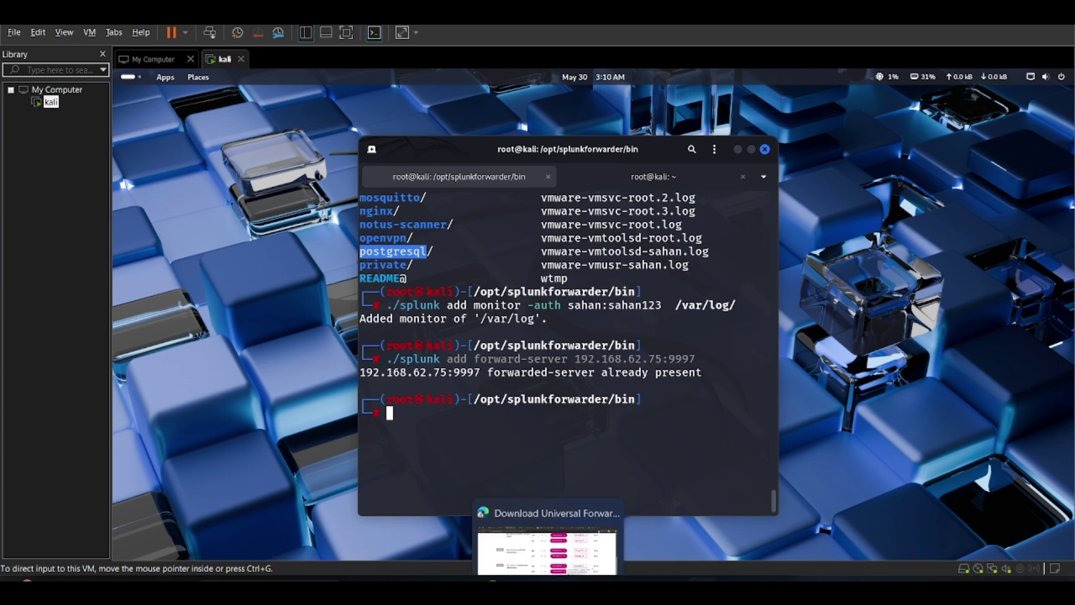
Switch to Splunk Enterprise in the browser and open the Data Summary in the Search & Reporting app.
{"action": "left_click", "coordinate": [548, 523]}
{"action": "key", "text": "ctrl+Tab"}
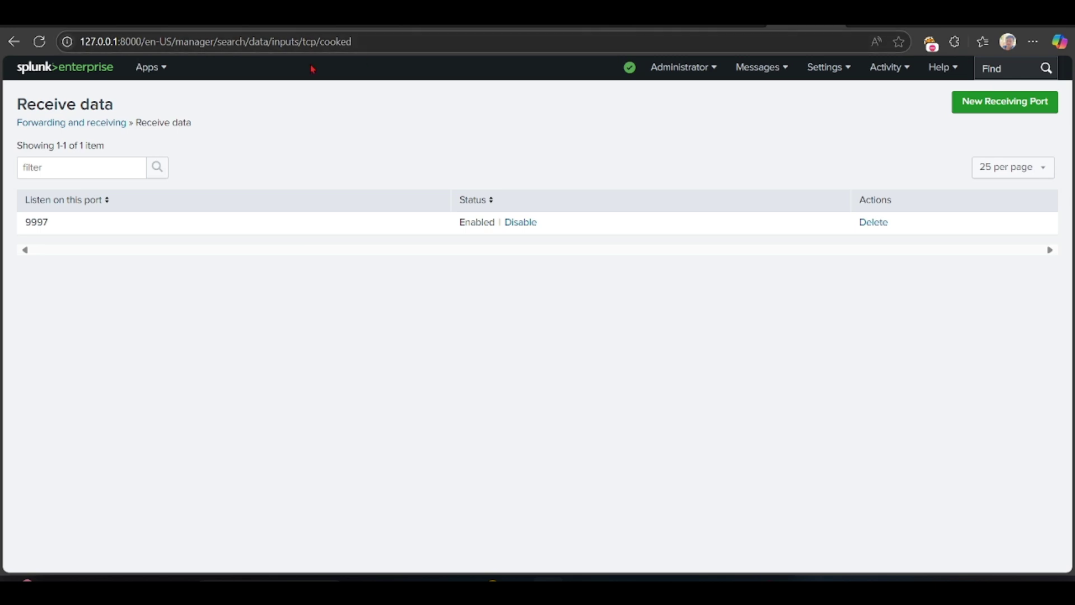
{"action": "left_click", "coordinate": [95, 69]}
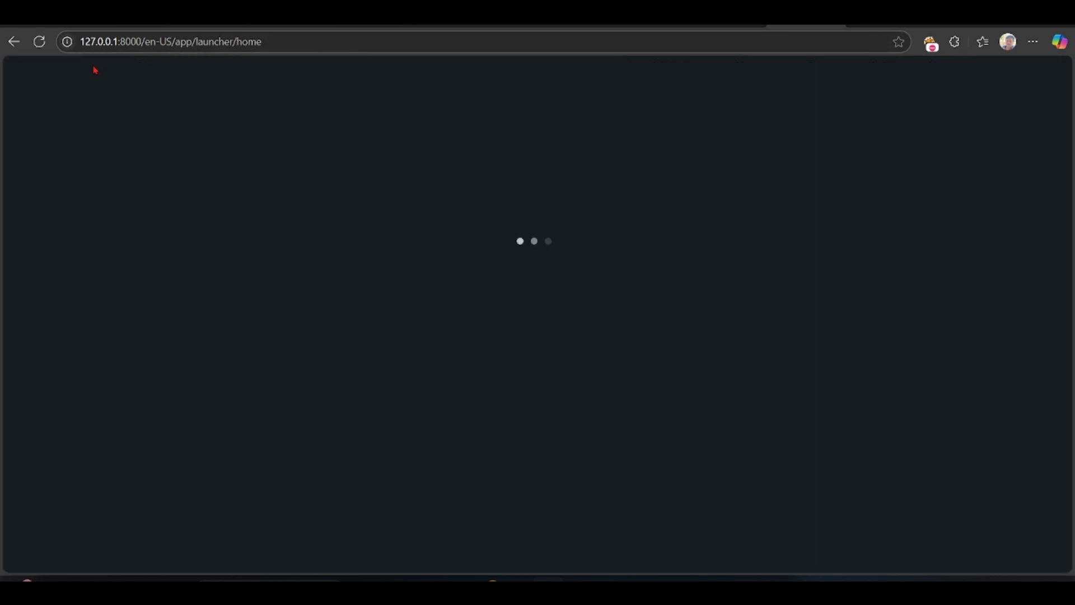
{"action": "left_click", "coordinate": [60, 200]}
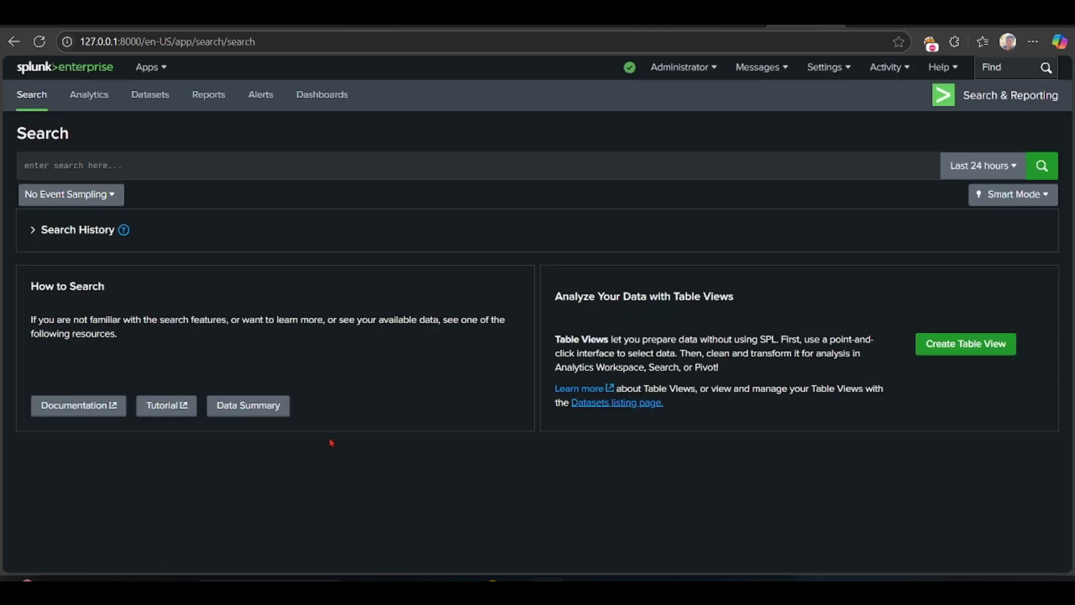
{"action": "left_click", "coordinate": [264, 416]}
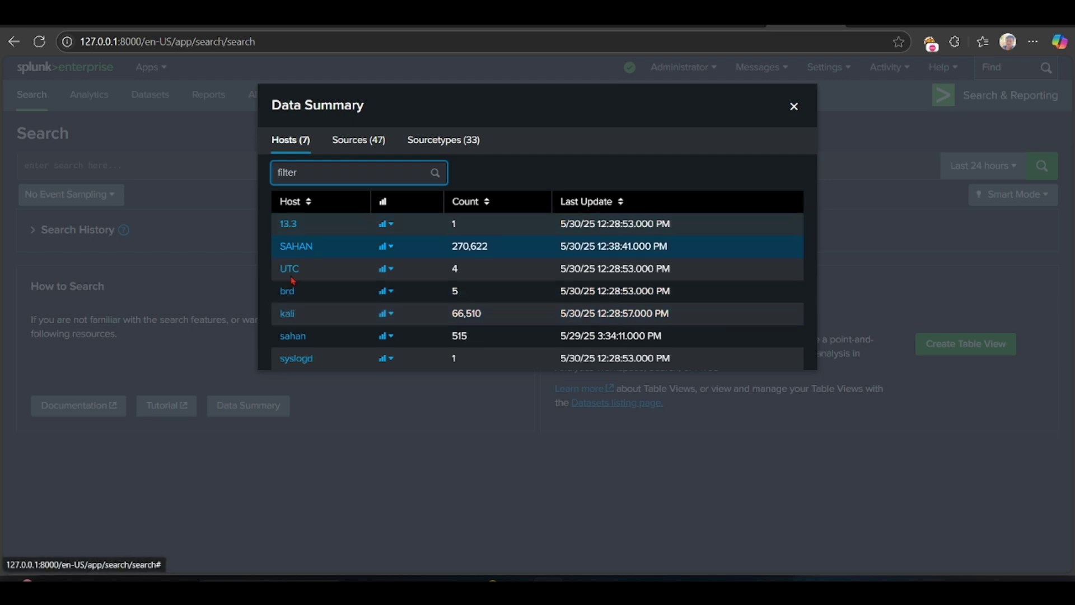
Look through the log sources in the Data Summary, and return to its list of hosts.
{"action": "left_click", "coordinate": [355, 145]}
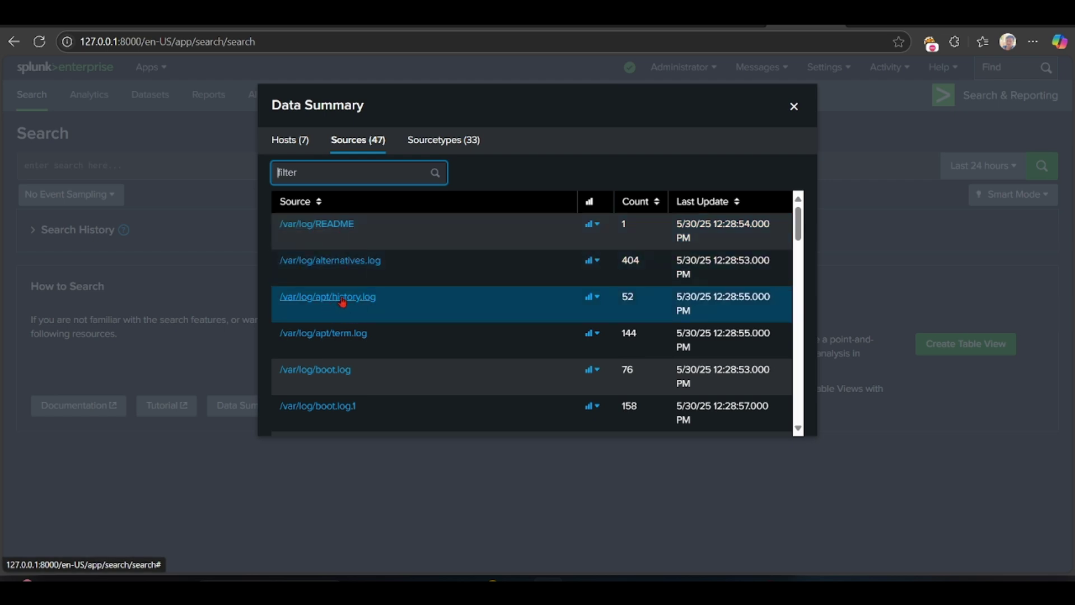
{"action": "scroll", "coordinate": [339, 379], "scroll_direction": "down", "scroll_amount": 2}
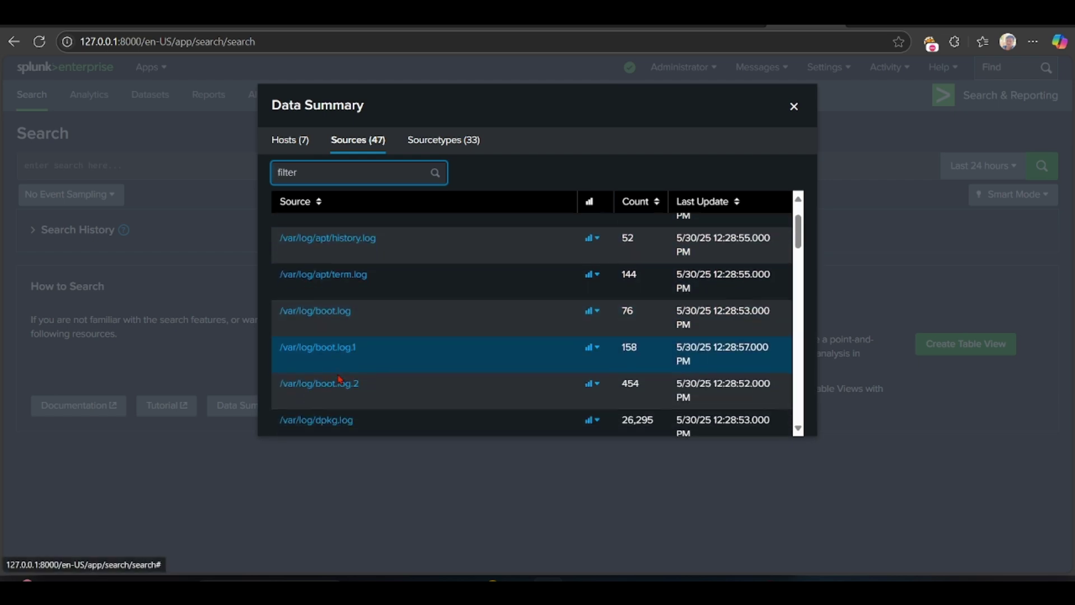
{"action": "scroll", "coordinate": [339, 379], "scroll_direction": "down", "scroll_amount": 4}
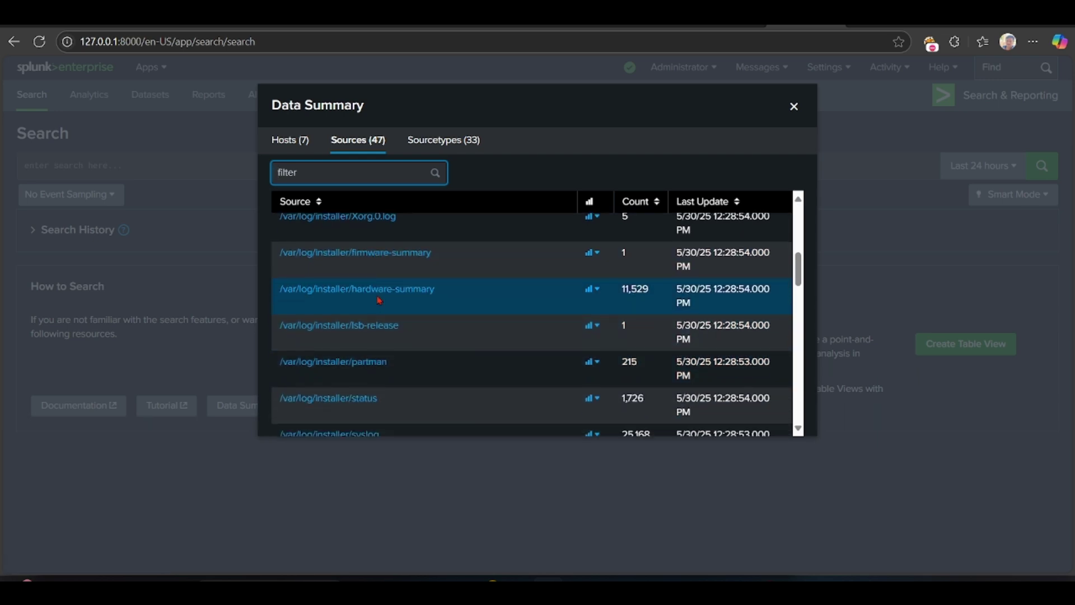
{"action": "scroll", "coordinate": [377, 301], "scroll_direction": "down", "scroll_amount": 2}
{"action": "scroll", "coordinate": [378, 301], "scroll_direction": "down", "scroll_amount": 4}
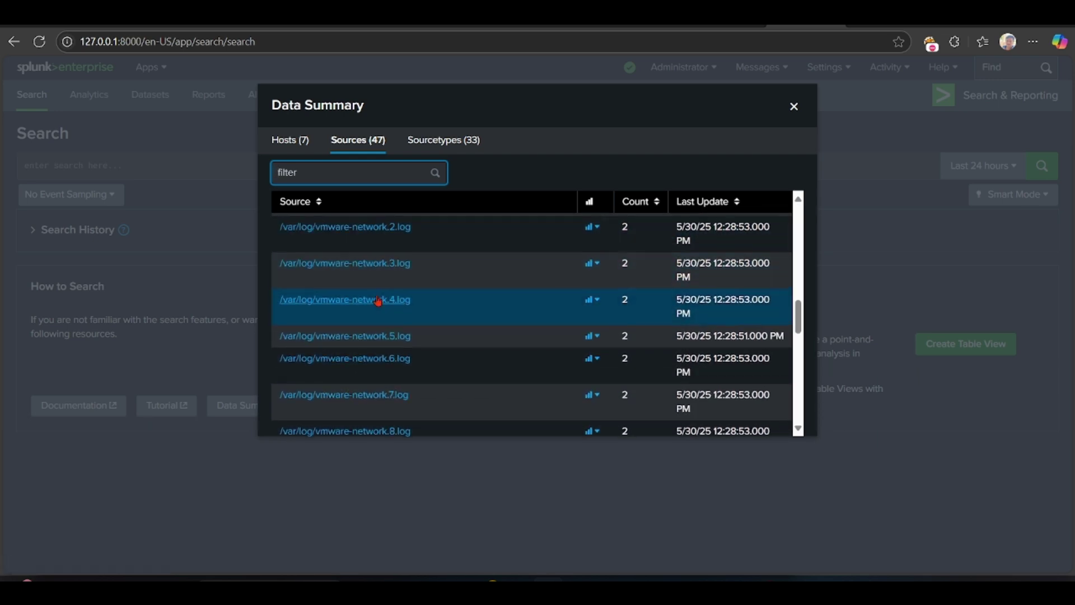
{"action": "scroll", "coordinate": [378, 300], "scroll_direction": "up", "scroll_amount": 20}
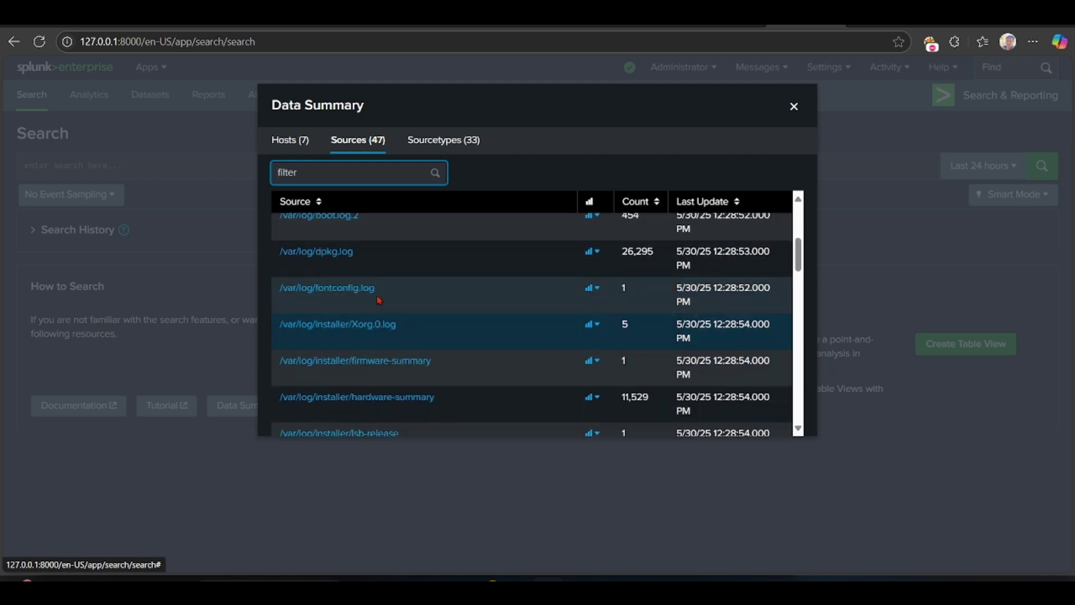
{"action": "left_click", "coordinate": [298, 152]}
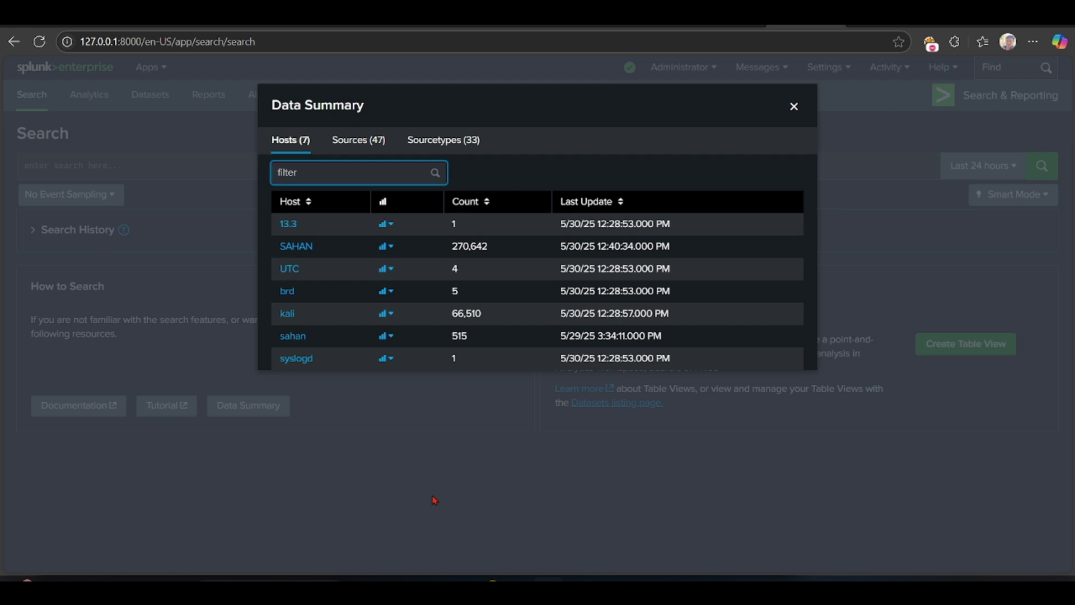
{"action": "mouse_move", "coordinate": [798, 582]}
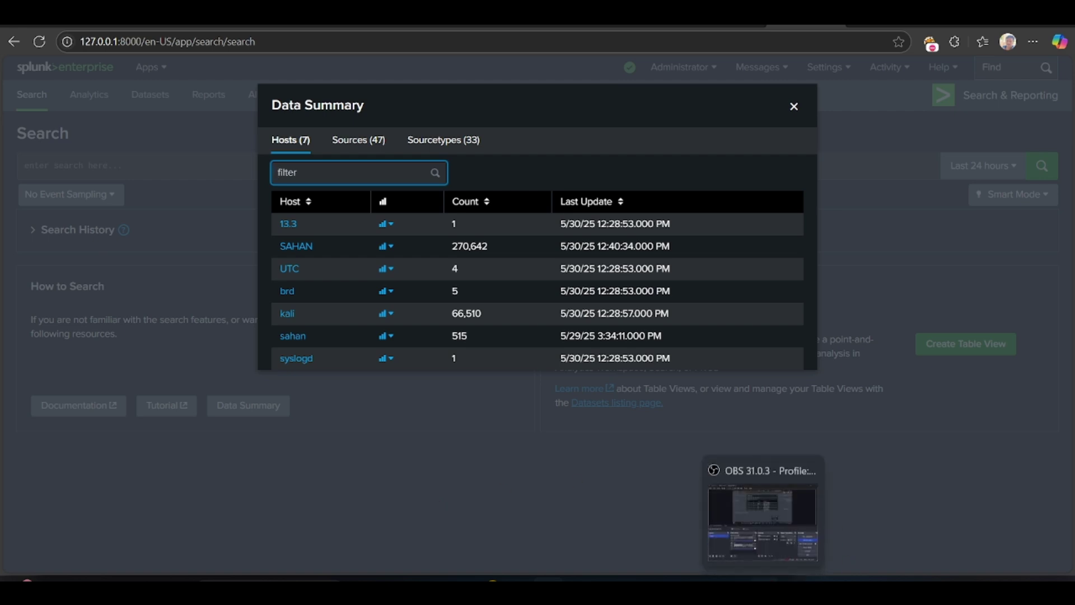
{"action": "left_click", "coordinate": [795, 526]}
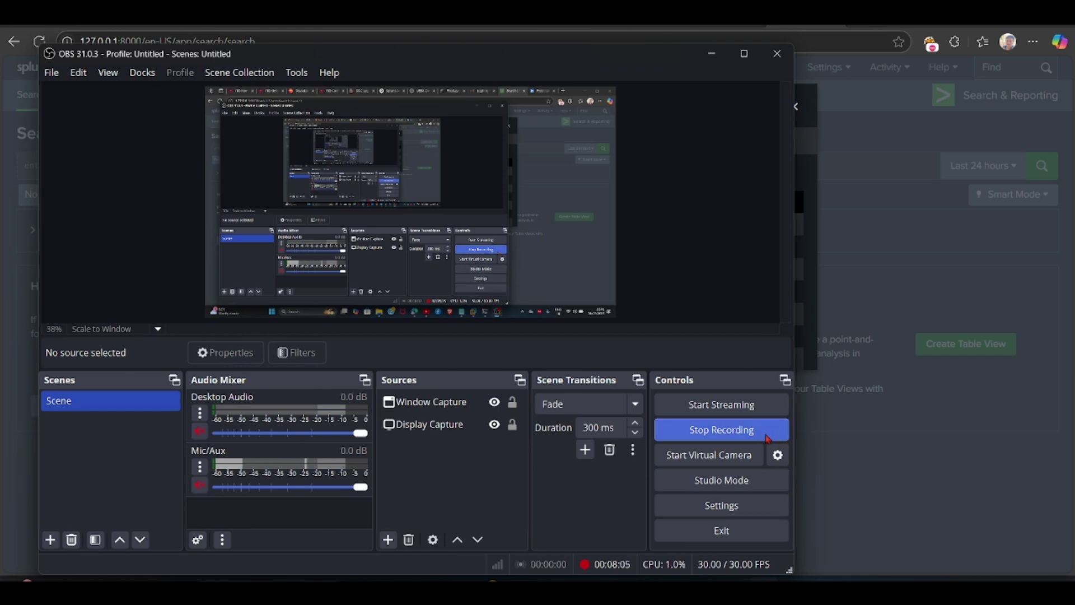